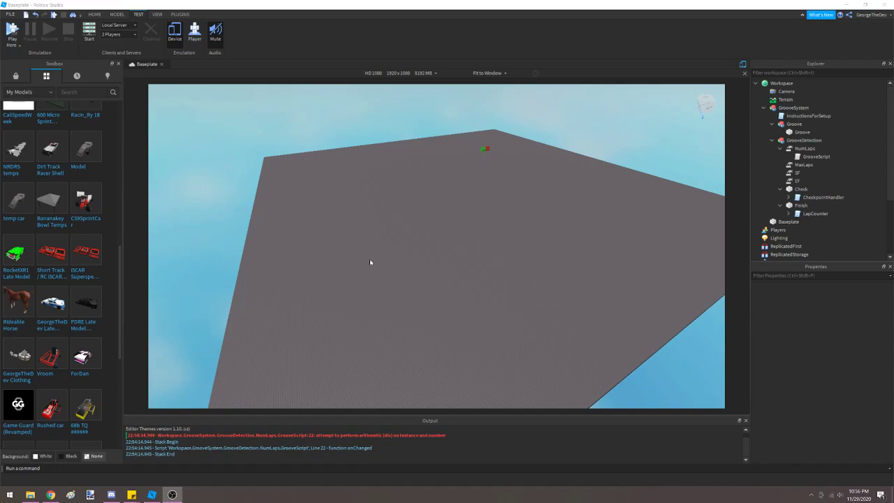
Step: Insert the RocketXR1 Late Model car from the saved models and move it out near the baseplate's edge
left_click(23, 253)
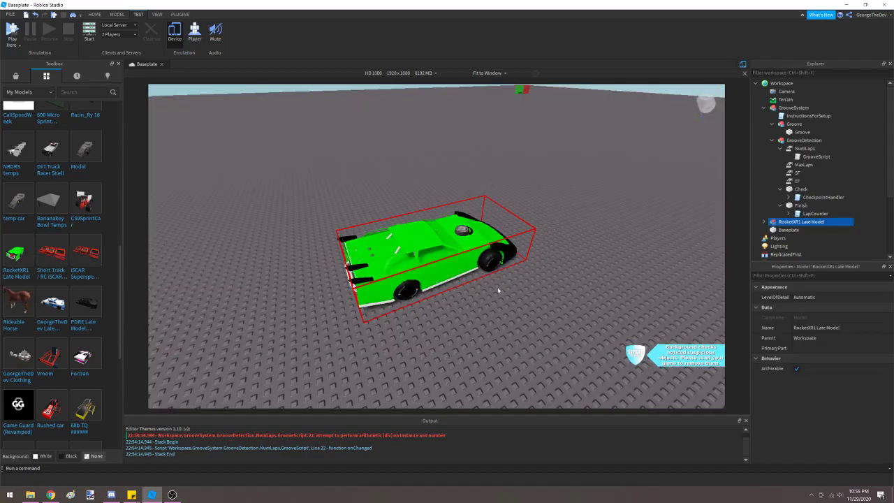
scroll(498, 287, "down", 3)
scroll(498, 289, "down", 5)
left_click_drag(383, 242, 707, 214)
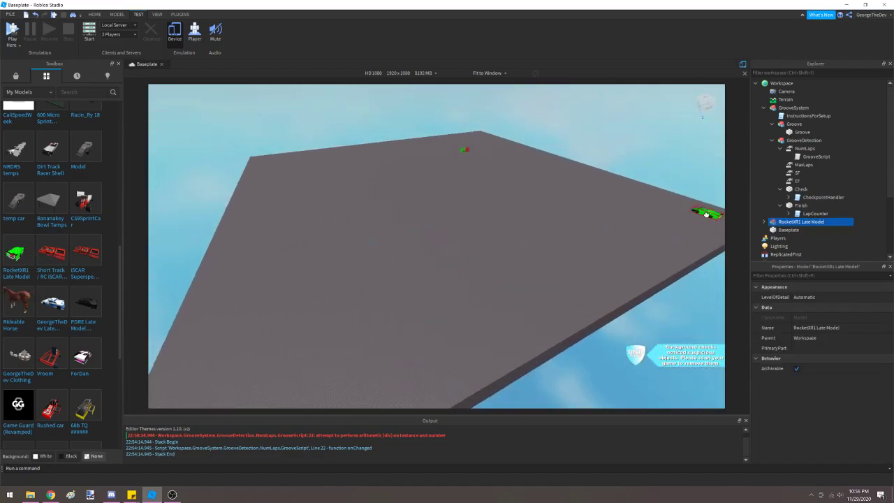
left_click(199, 137)
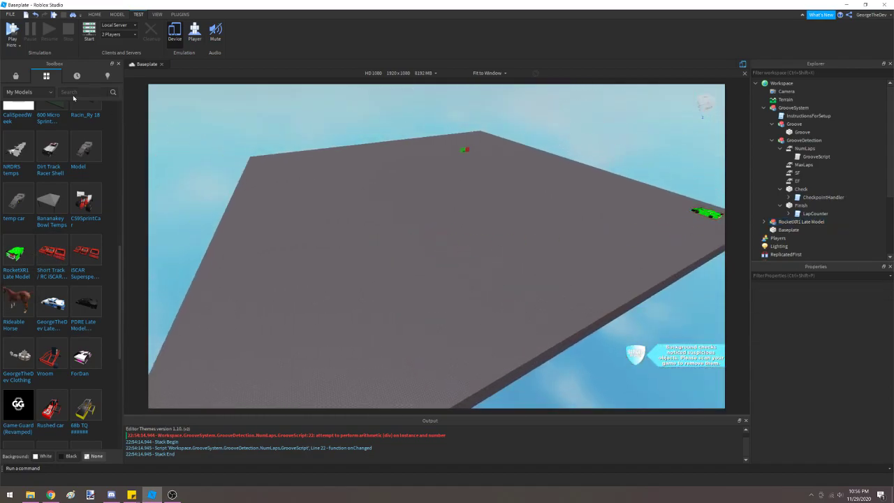
Step: Search the public model library for "dirt track"
left_click(15, 75)
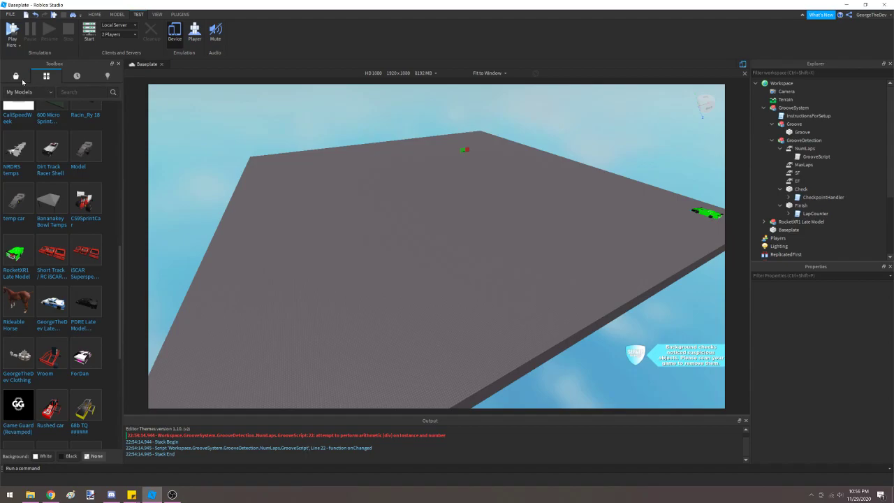
left_click(58, 92)
type("dirt")
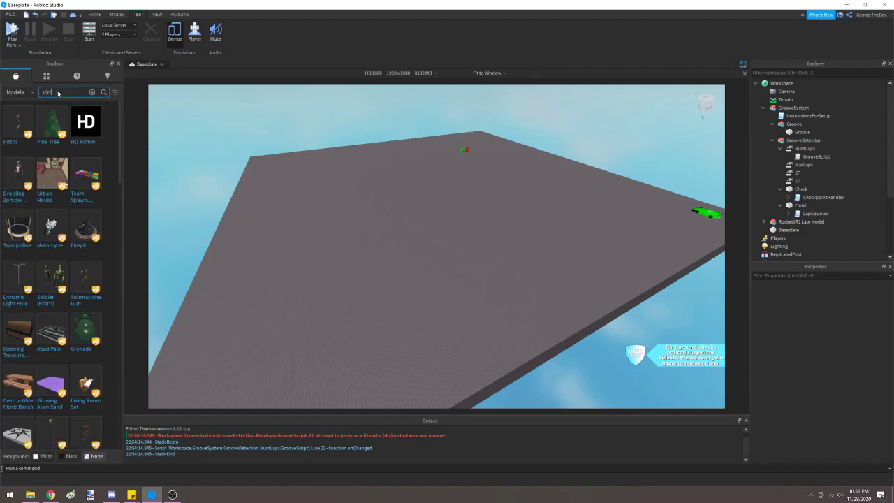
type(" track")
key("Return")
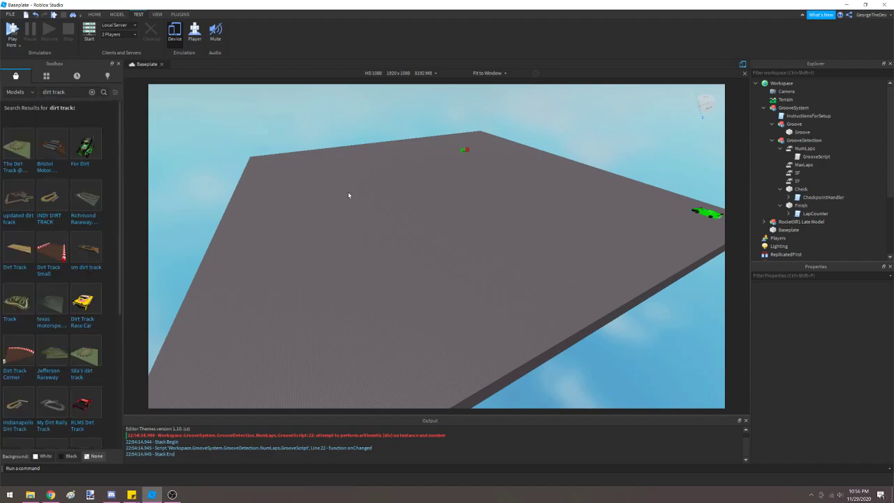
Step: Insert the INDY DIRT TRACK model and move it down onto the baseplate
mouse_move(64, 204)
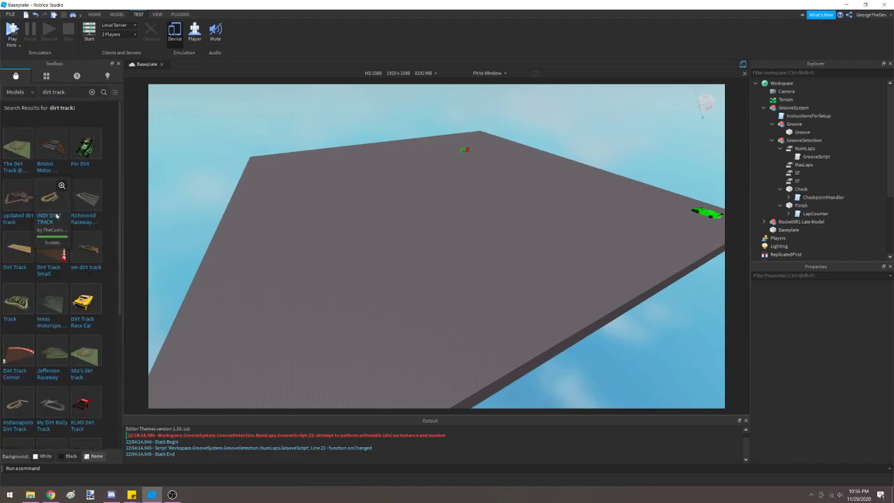
left_click(54, 205)
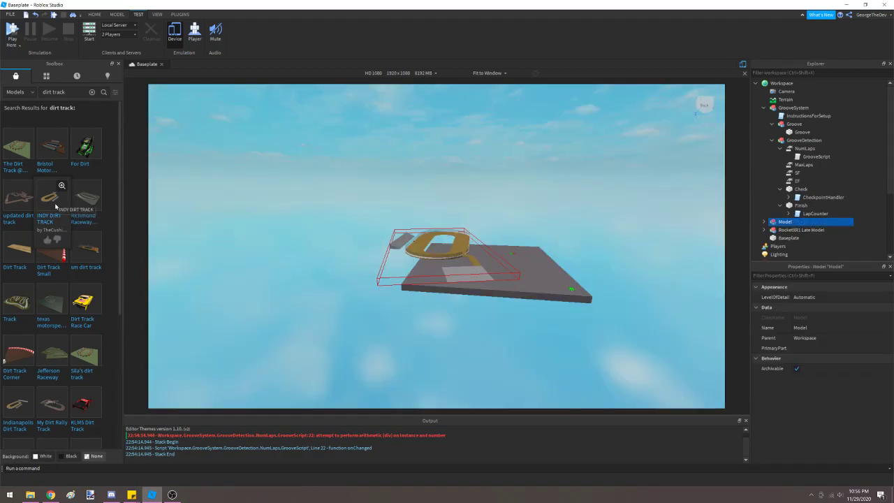
left_click_drag(453, 253, 472, 246)
left_click(479, 263)
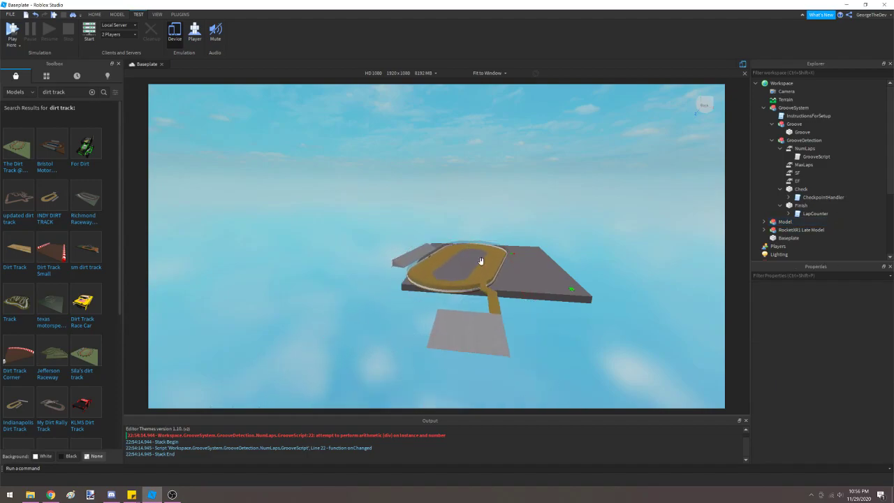
Step: Delete all the fawn brown wedges that form the oval's racing surface, along both straights and around both turns
left_click(491, 259, "alt")
key("f")
key("w")
right_click_drag(491, 262, 491, 259)
key("s")
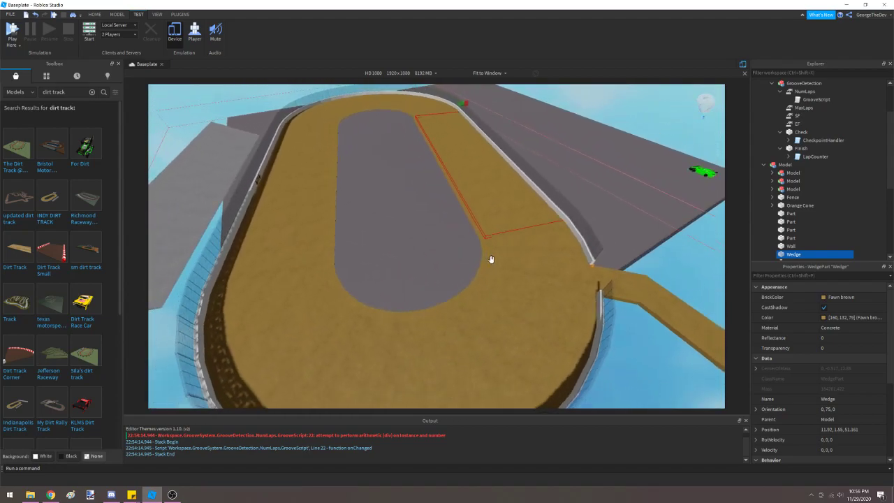
key("w")
left_click(331, 214, "ctrl")
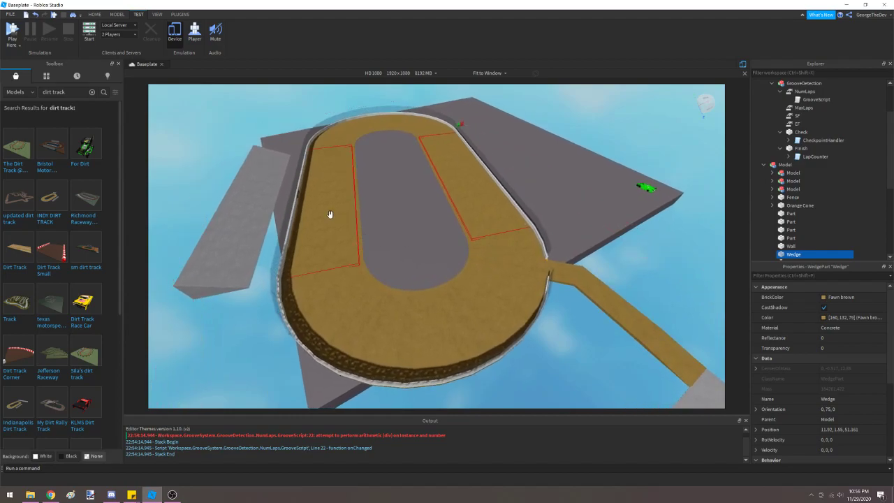
left_click(333, 278, "ctrl")
left_click(331, 296, "ctrl")
left_click(338, 312, "ctrl")
left_click(352, 324, "ctrl")
left_click(366, 333, "ctrl")
left_click(394, 339, "ctrl")
left_click(413, 343, "ctrl")
left_click(433, 344, "ctrl")
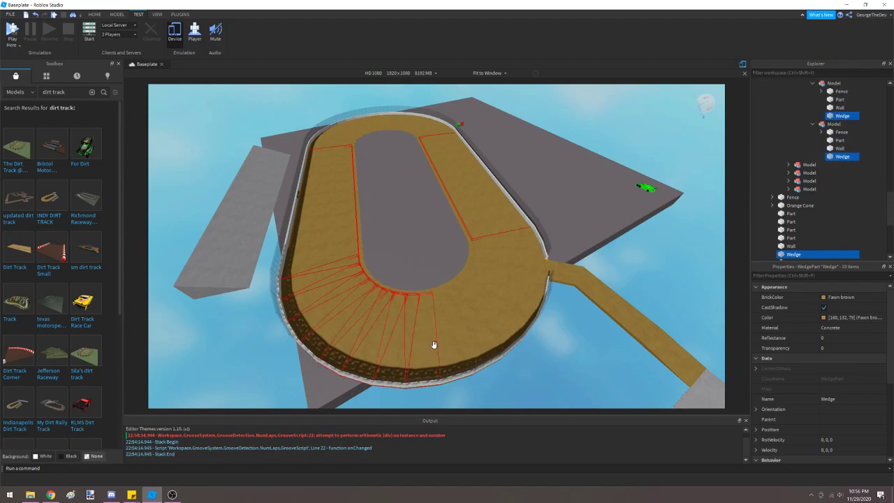
left_click(452, 337, "ctrl")
left_click(475, 326, "ctrl")
left_click(493, 320, "ctrl")
left_click(516, 304, "ctrl")
left_click(532, 288, "ctrl")
left_click(539, 268, "ctrl")
left_click(537, 255, "ctrl")
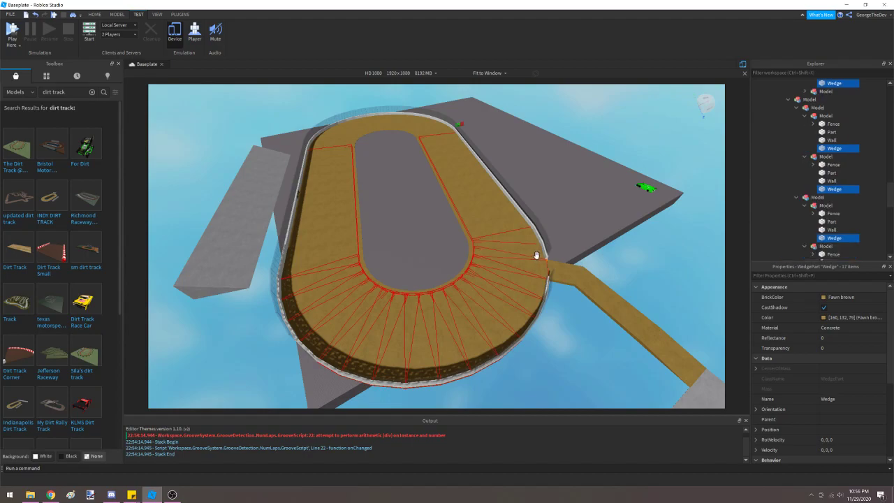
left_click(528, 229, "ctrl")
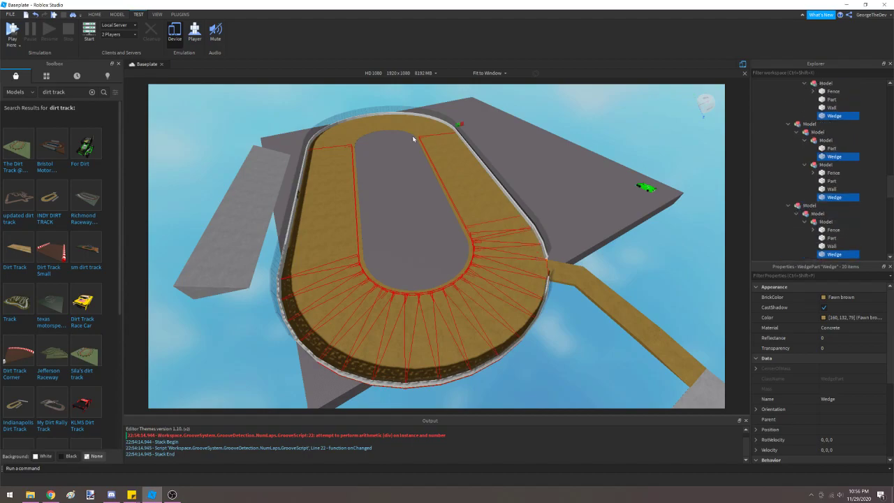
left_click(450, 131, "ctrl")
left_click(444, 128, "ctrl")
left_click(437, 125, "ctrl")
left_click(430, 123, "ctrl")
left_click(423, 120, "ctrl")
left_click(414, 118, "ctrl")
left_click(403, 116, "ctrl")
left_click(394, 116, "ctrl")
left_click(380, 115, "ctrl")
left_click(370, 117, "ctrl")
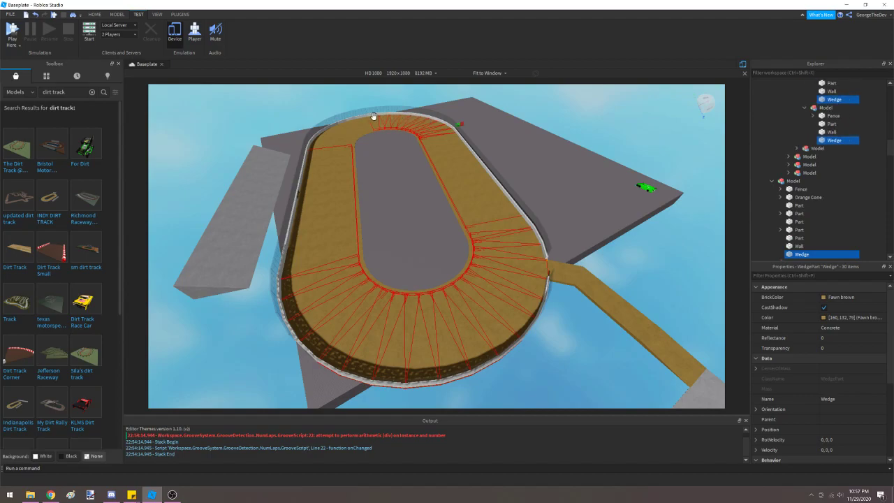
left_click(360, 122, "ctrl")
left_click(350, 125, "ctrl")
left_click(345, 127, "ctrl")
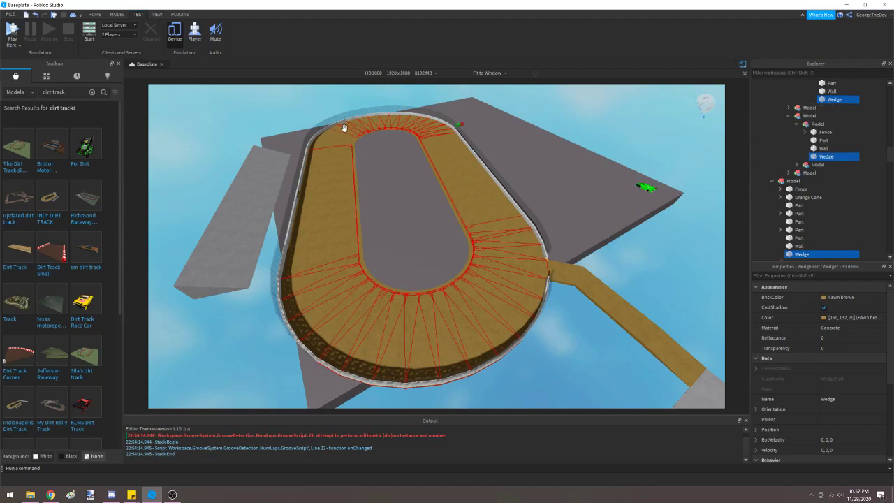
left_click(341, 132, "ctrl")
left_click(338, 132, "ctrl")
left_click(339, 133, "ctrl")
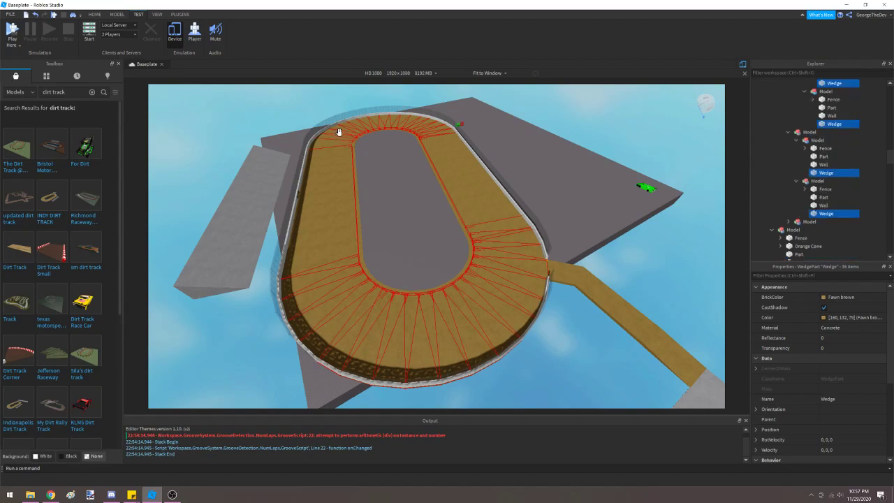
left_click(329, 141, "ctrl")
left_click(330, 141, "ctrl")
key("Delete")
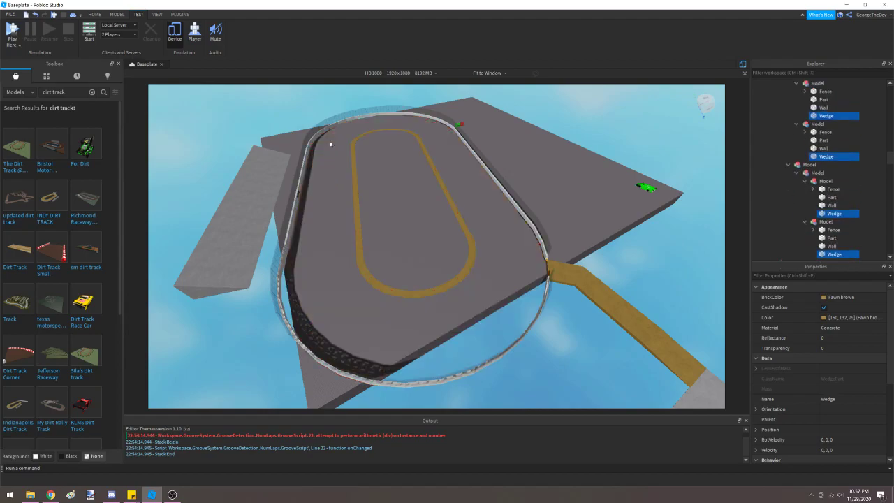
Step: Select every segment of the narrow fawn brown strip around the near turn of the oval, including both ends at the straights
key("w")
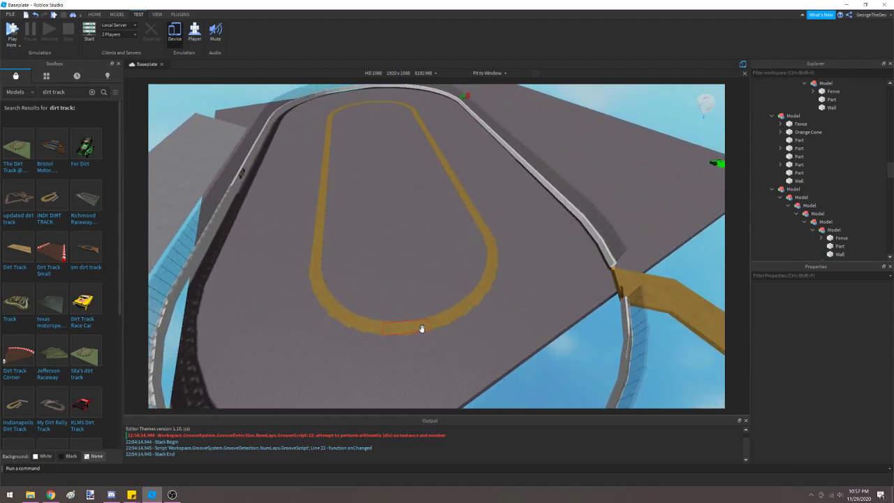
left_click(420, 329)
left_click(429, 323, "ctrl")
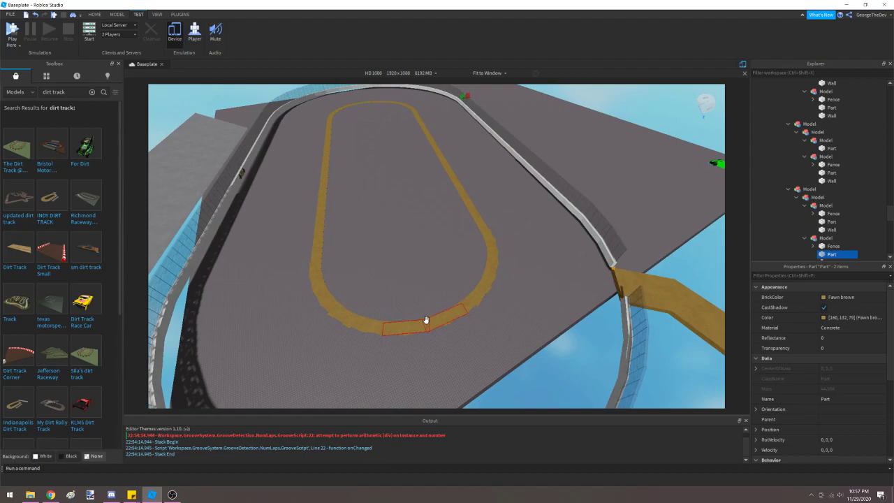
left_click(423, 321, "ctrl")
left_click(380, 328, "ctrl")
left_click(362, 330, "ctrl")
left_click(343, 327, "ctrl")
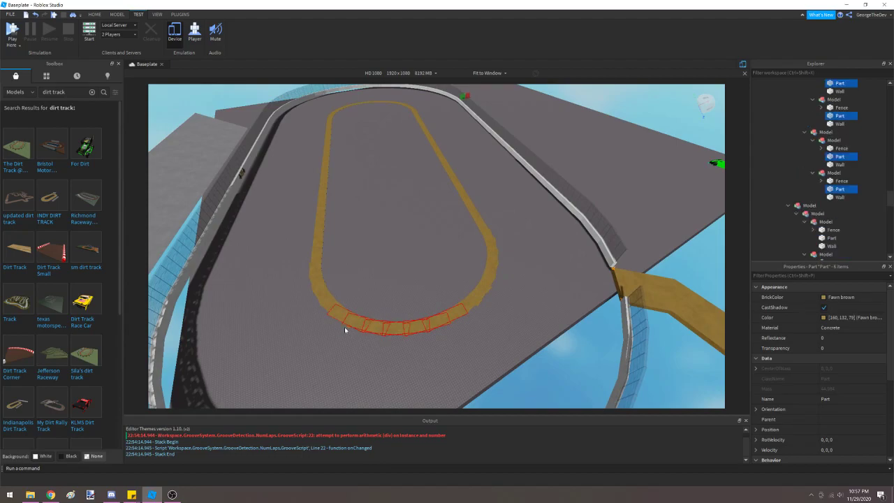
left_click(325, 294, "ctrl")
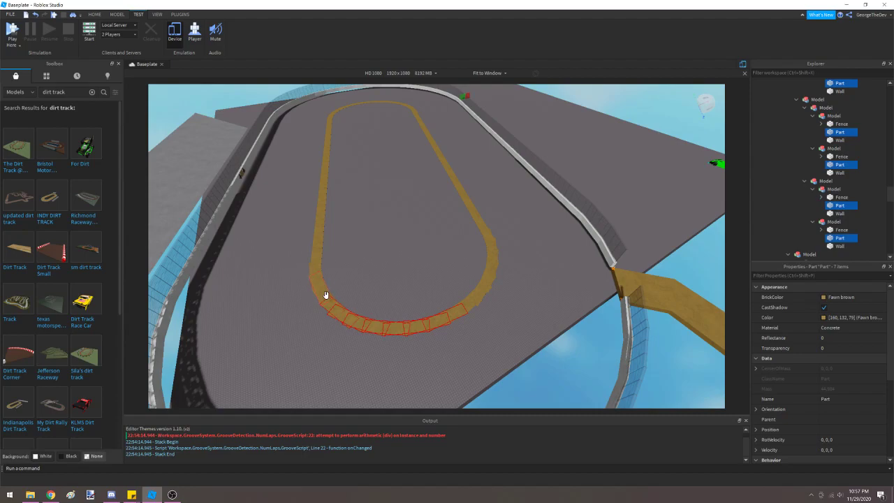
left_click(320, 282, "ctrl")
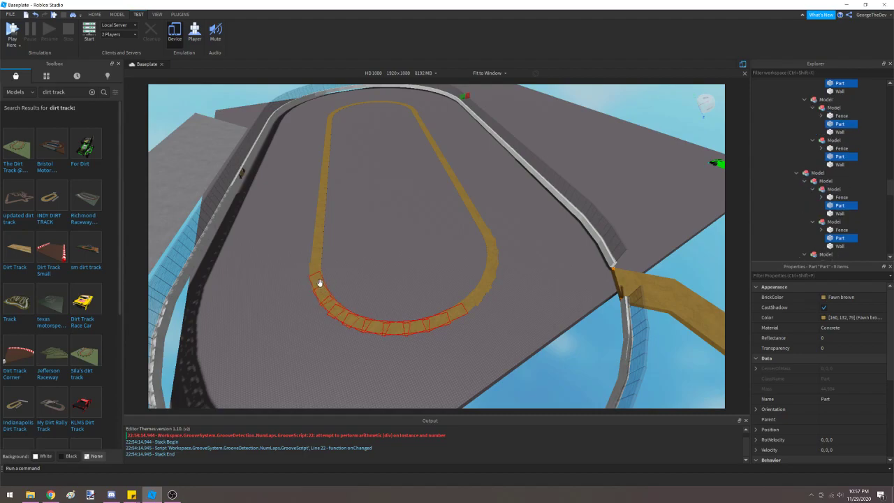
left_click(310, 283, "ctrl")
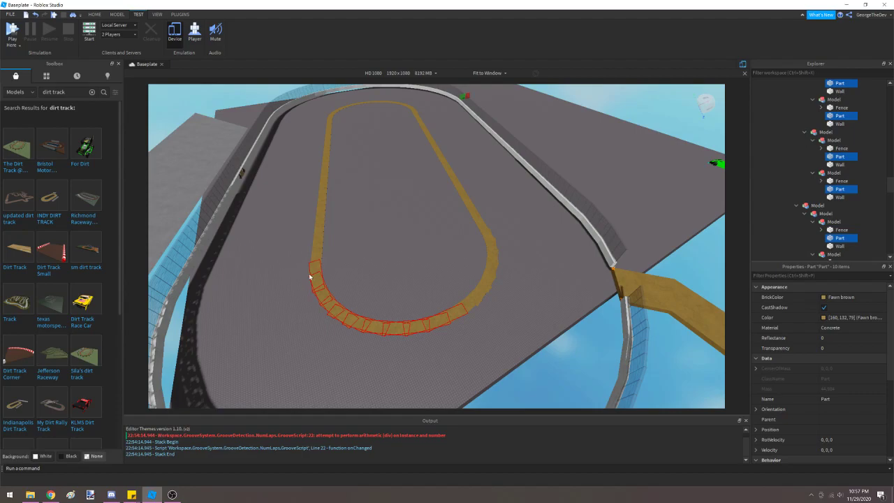
left_click(310, 273, "ctrl")
scroll(440, 271, "up", 6)
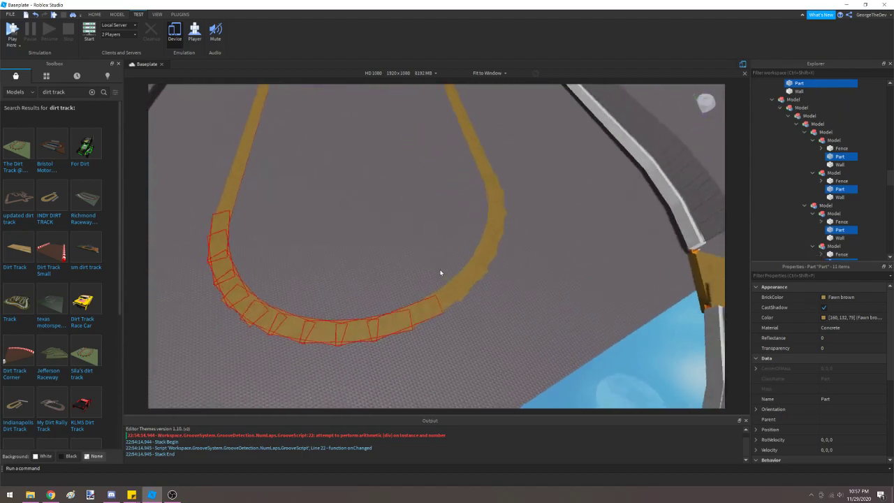
left_click(434, 301, "ctrl")
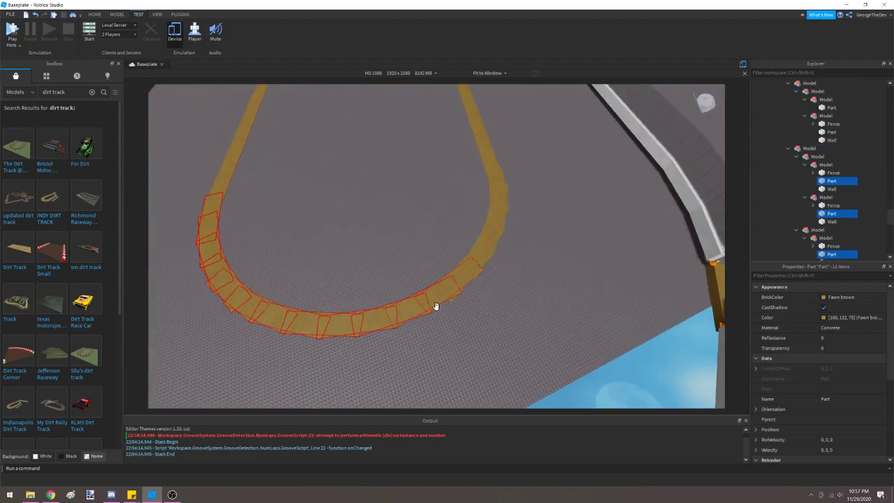
left_click(488, 252, "ctrl")
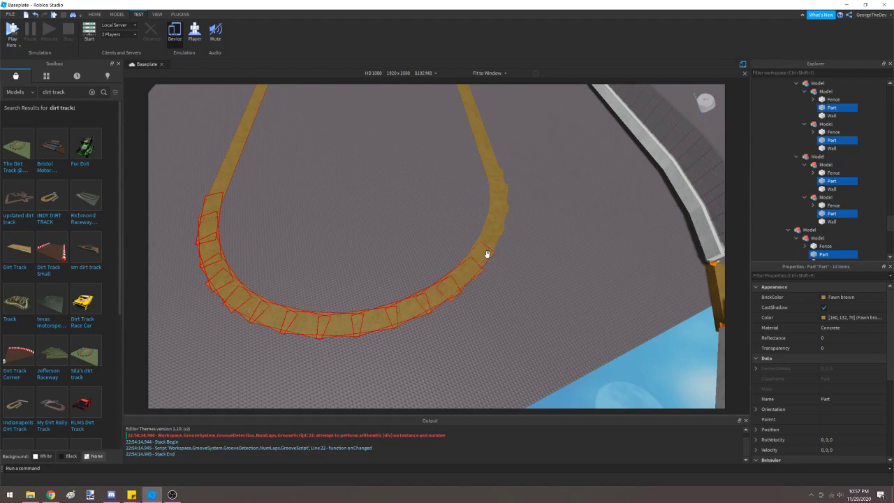
left_click(491, 248, "ctrl")
left_click(505, 229, "ctrl")
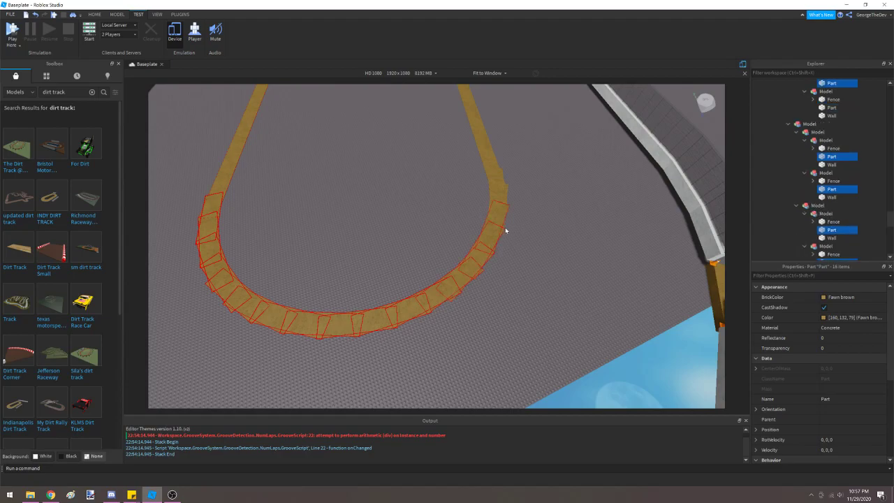
left_click(500, 171, "ctrl")
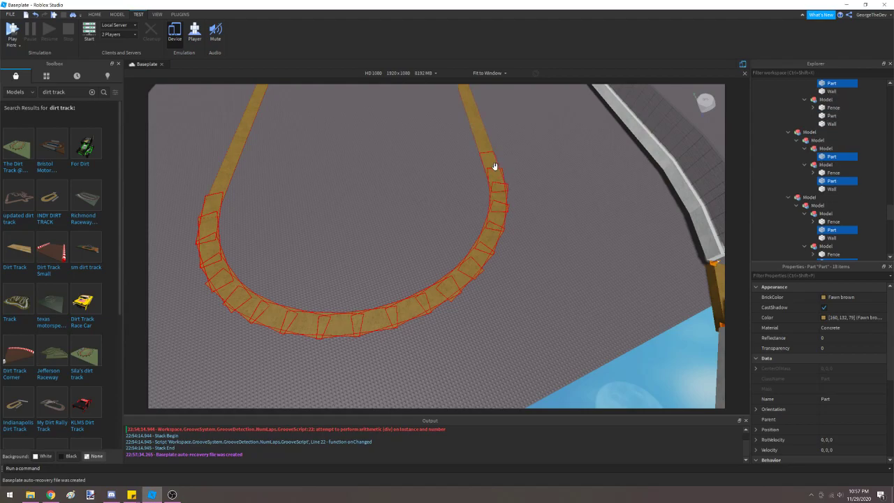
left_click(487, 148, "ctrl")
Step: Add all the fawn brown strip segments around the opposite turn to the selection, so that the whole inner ring is selected
key("w")
right_click_drag(439, 203, 439, 203)
key("w")
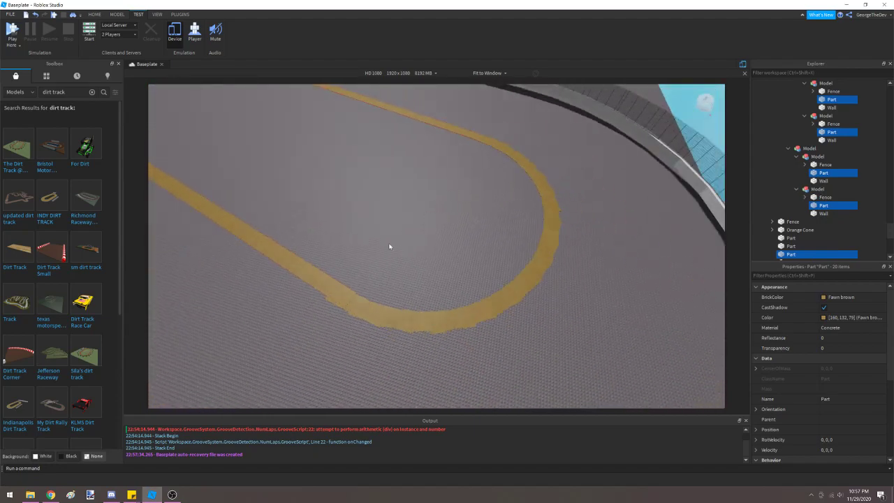
left_click(336, 306)
left_click(354, 316, "ctrl")
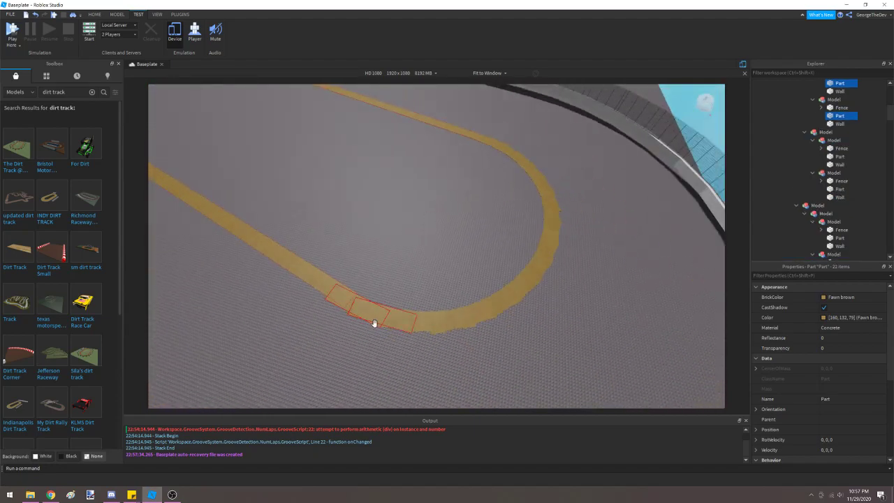
left_click(388, 325, "ctrl")
left_click(419, 331, "ctrl")
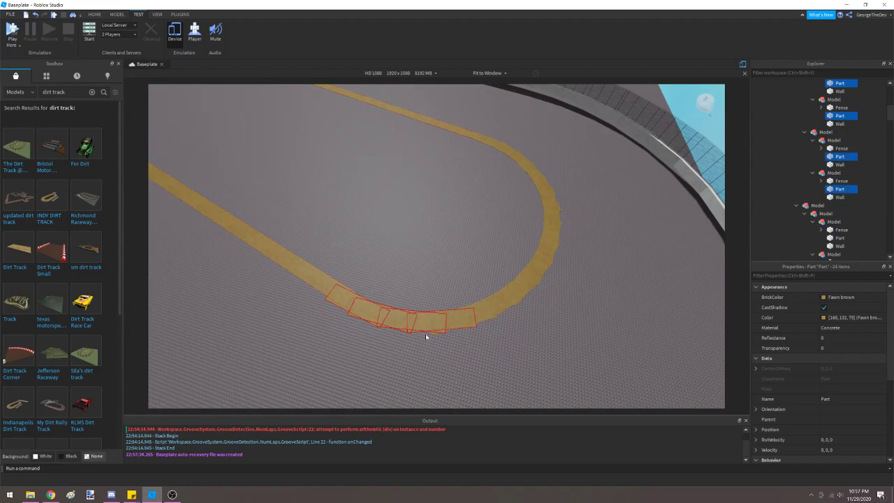
left_click(486, 325, "ctrl")
left_click(509, 305, "ctrl")
left_click(528, 297, "ctrl")
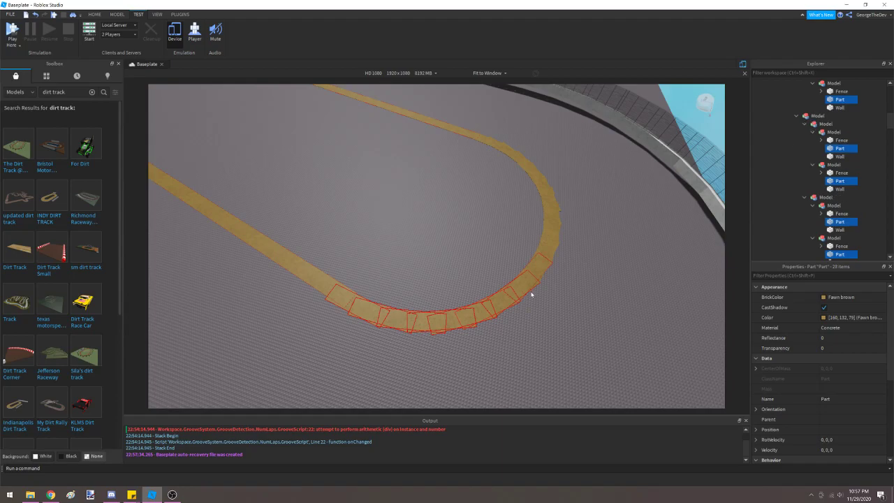
left_click(539, 279, "ctrl")
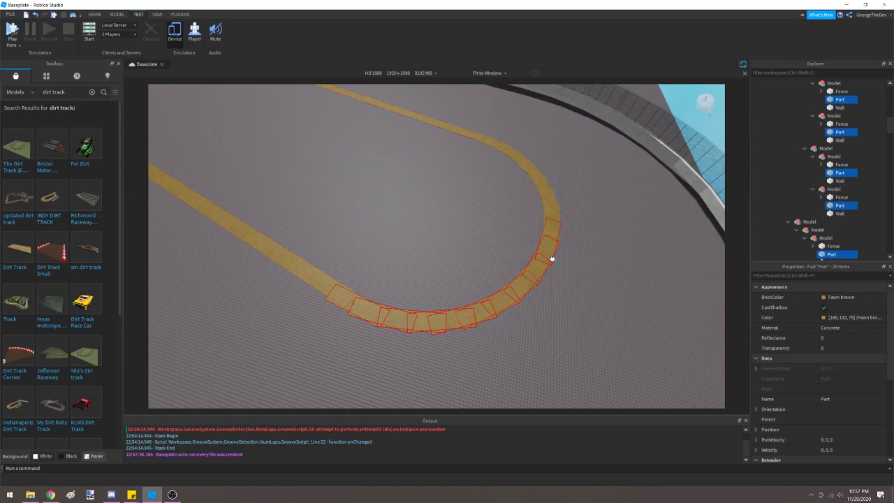
left_click(552, 257, "ctrl")
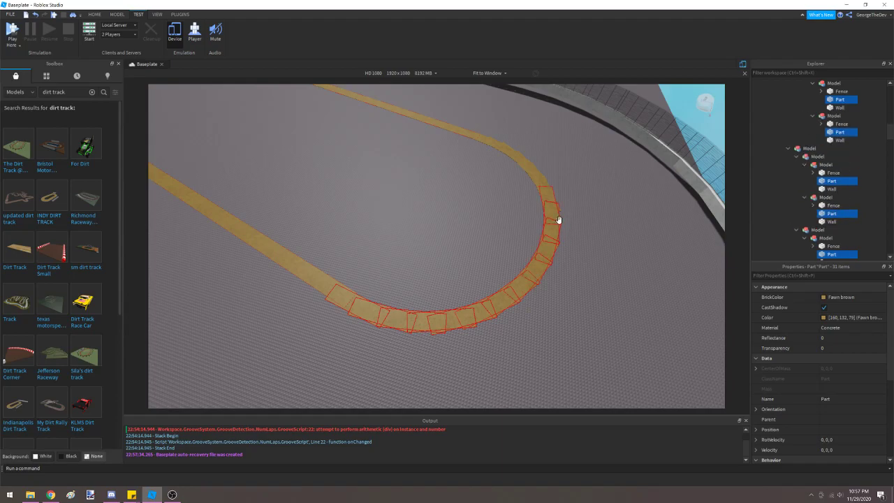
left_click(558, 210, "ctrl")
left_click(559, 211, "ctrl")
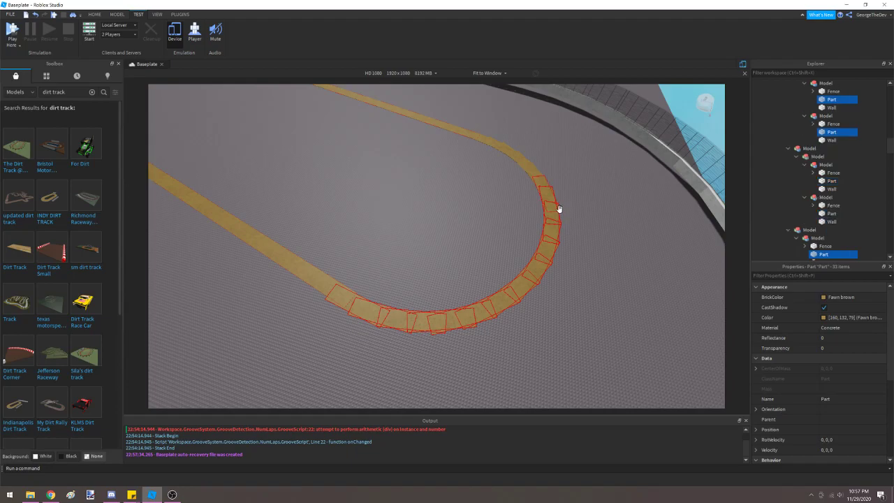
left_click(521, 167, "ctrl")
right_click_drag(541, 170, 541, 170)
key("w")
left_click(416, 301, "ctrl")
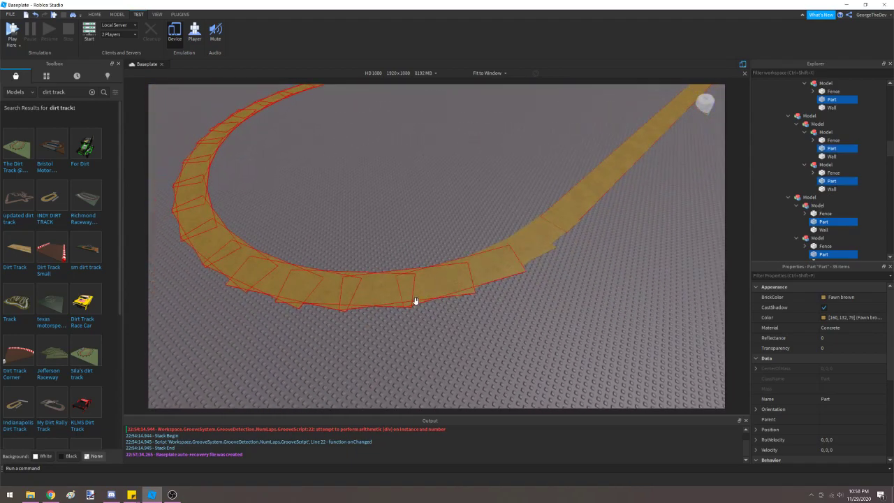
left_click(458, 295, "ctrl")
left_click(547, 236, "ctrl")
right_click_drag(546, 274, 547, 278)
key("s")
key("a")
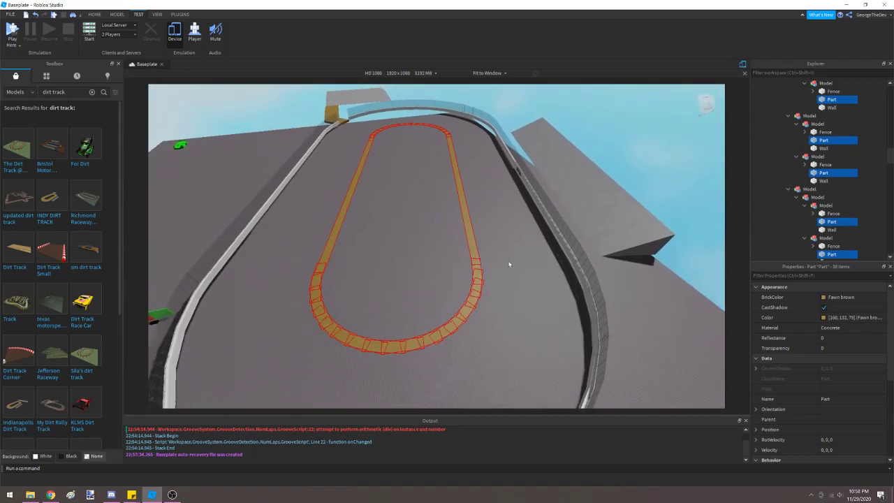
Step: Show the plugins category in the Toolbox to point out Building Tools by F3X
left_click(179, 14)
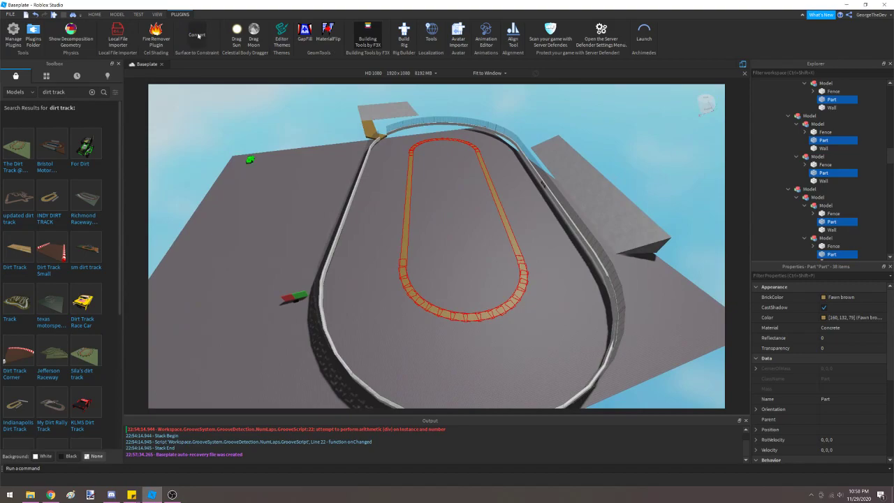
left_click(28, 93)
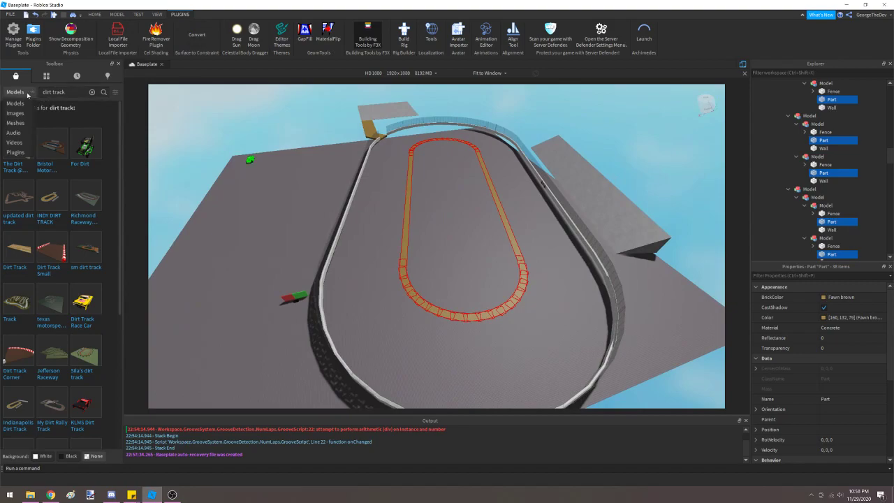
left_click(18, 153)
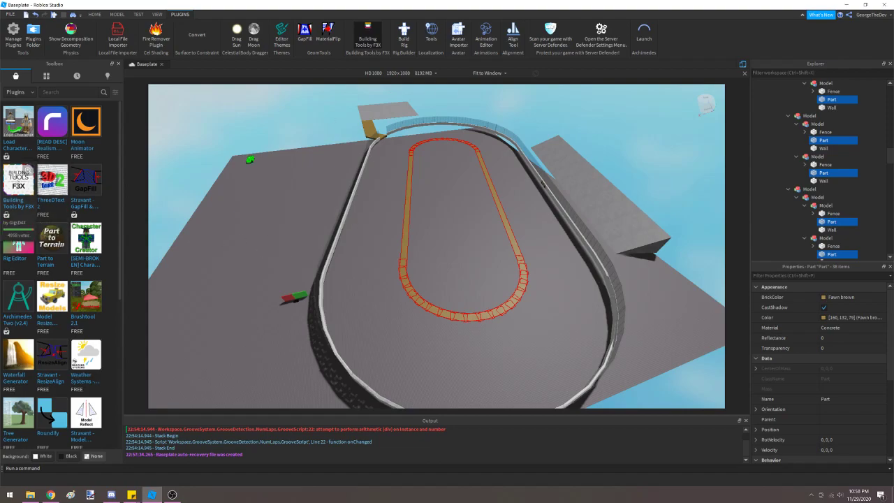
Step: Start Building Tools by F3X and activate its Resize tool for the selected strip segments
right_click_drag(414, 205, 415, 205)
left_click(364, 31)
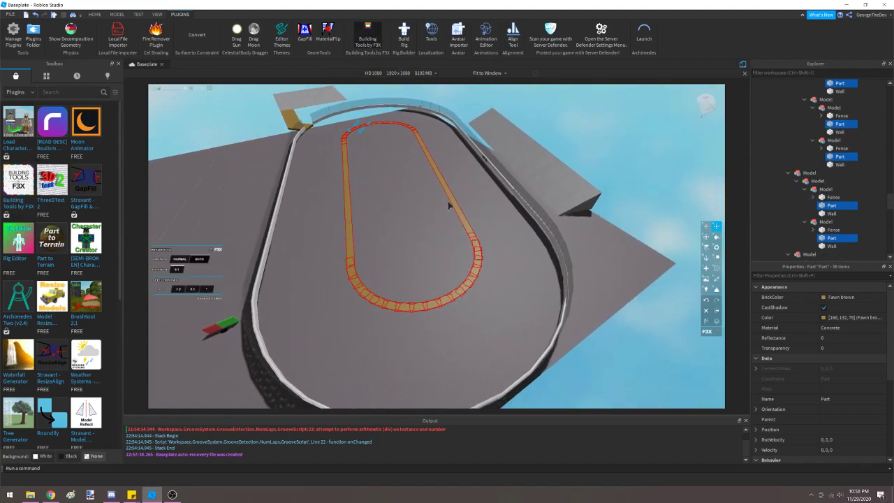
right_click_drag(417, 234, 417, 233)
key("w")
key("a")
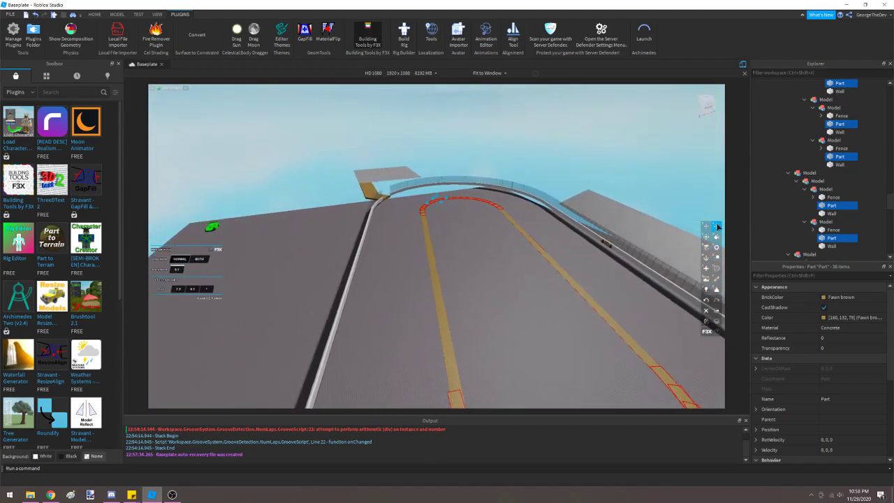
left_click(706, 226)
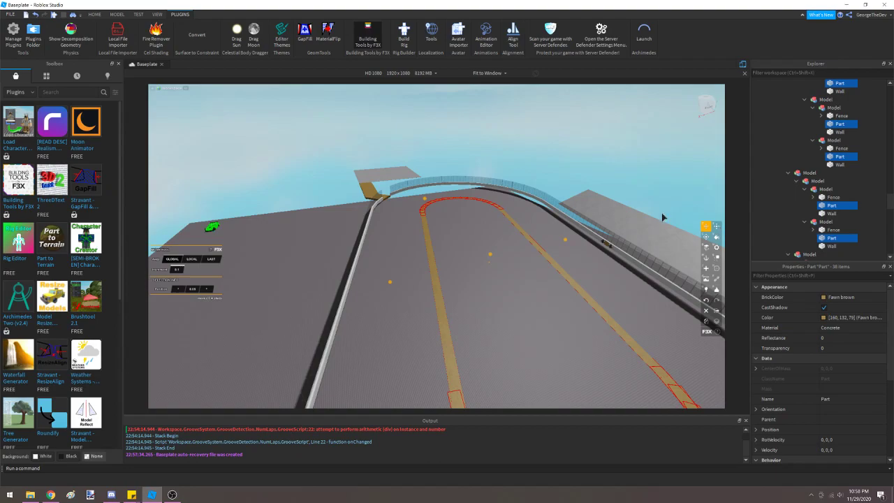
left_click(716, 227)
Step: Resize the selected strip segments outward in the Normal direction until they fill the track up to the outer wall
right_click_drag(462, 256, 462, 256)
key("w")
key("w")
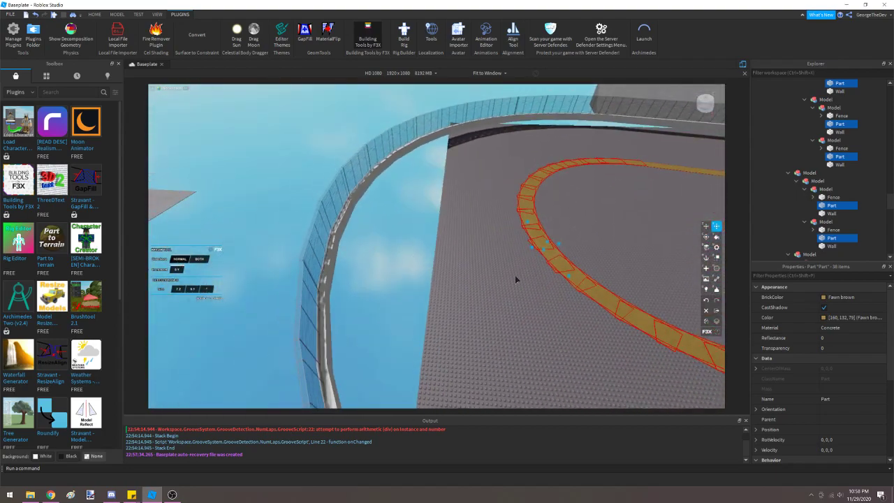
left_click_drag(533, 252, 379, 294)
right_click_drag(405, 304, 405, 304)
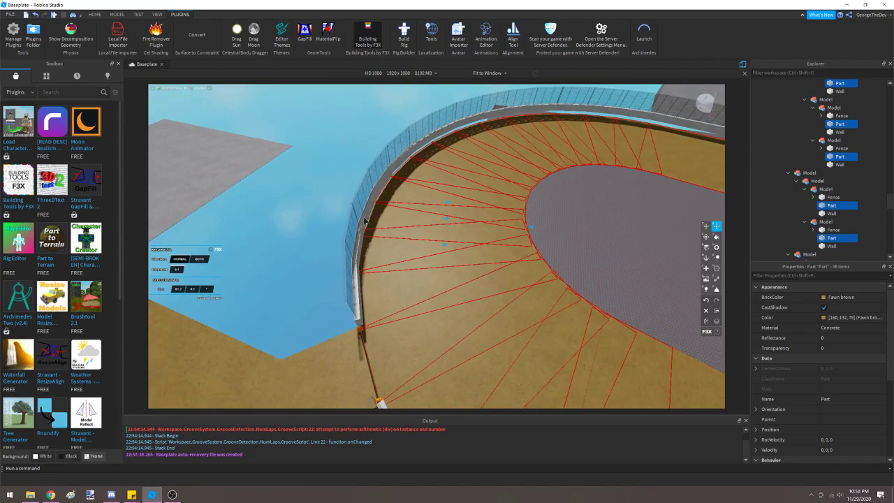
right_click_drag(391, 247, 391, 247)
right_click_drag(391, 251, 392, 252)
key("a")
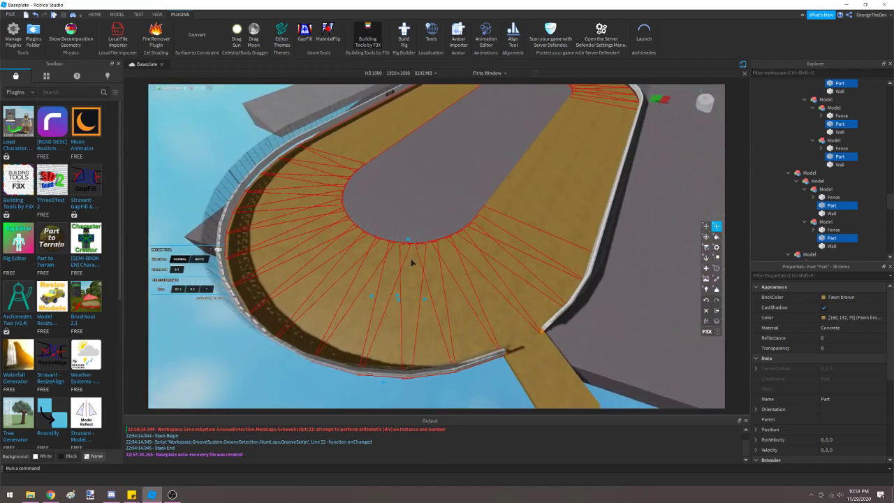
key("a")
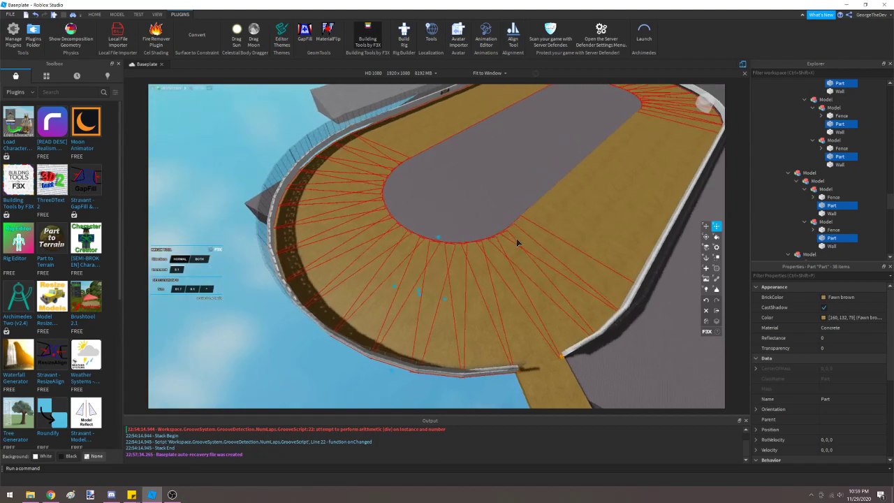
Step: Group the widened surface parts into one model and collapse the track's other models in the Explorer to locate it
left_click(517, 243)
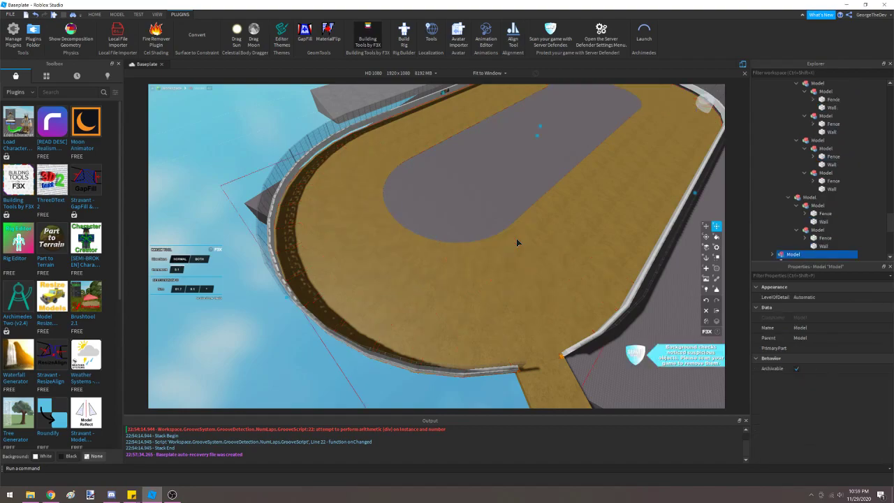
scroll(800, 211, "down", 2)
scroll(789, 203, "up", 8)
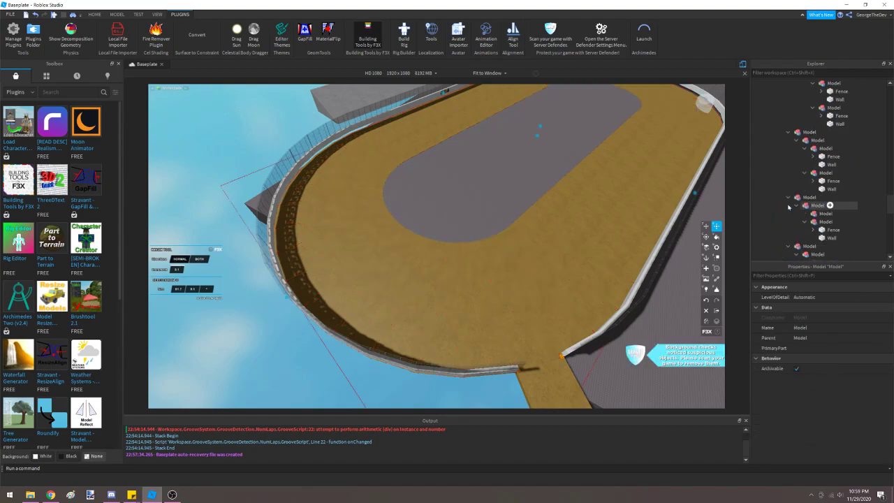
scroll(788, 188, "up", 6)
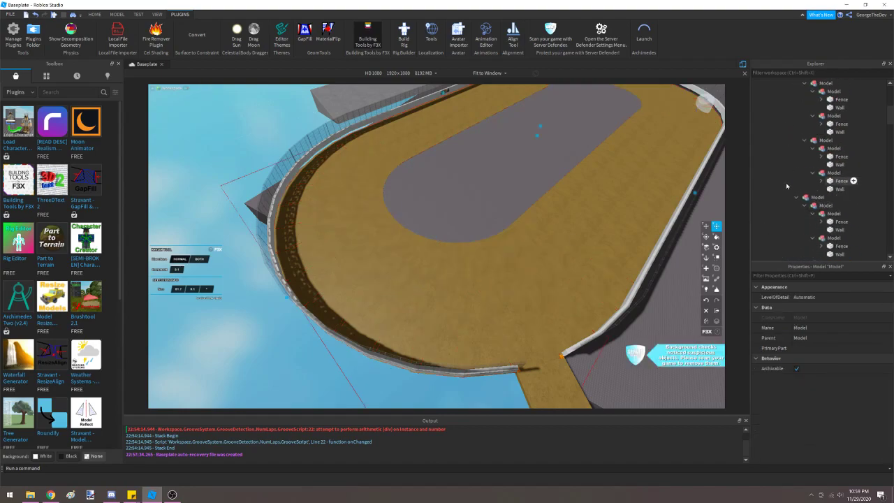
left_click(772, 198)
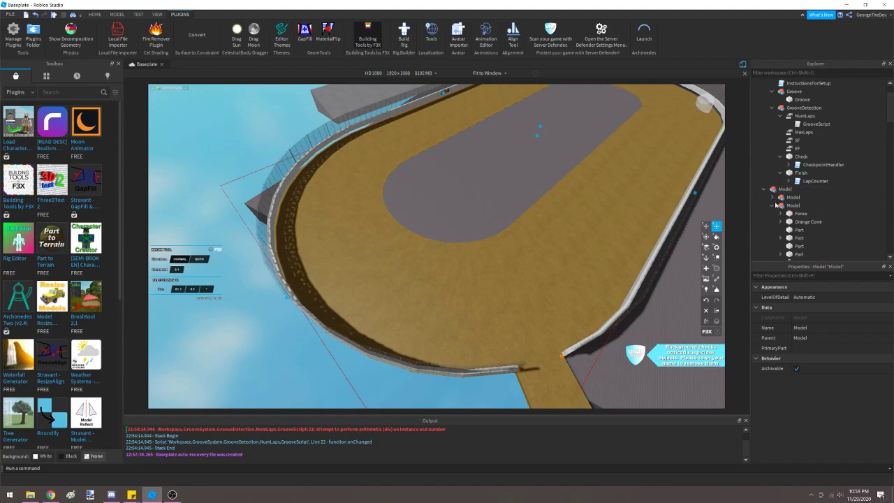
left_click(771, 213)
left_click(797, 221)
scroll(807, 210, "down", 2)
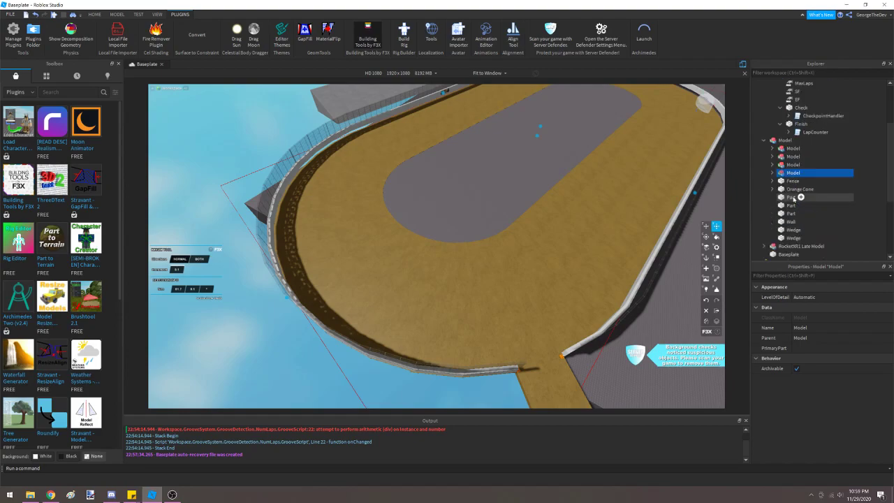
Step: Rename the grouped racing-surface model as Track
left_click(818, 329)
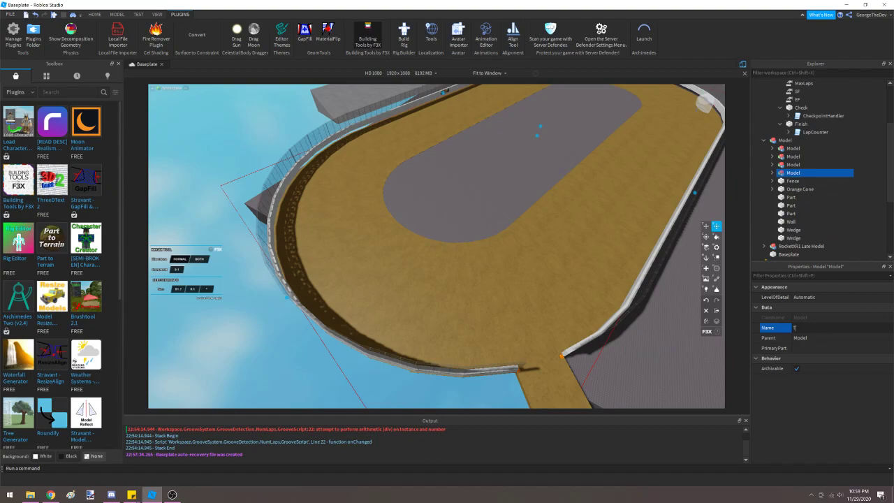
type("Track")
key("Return")
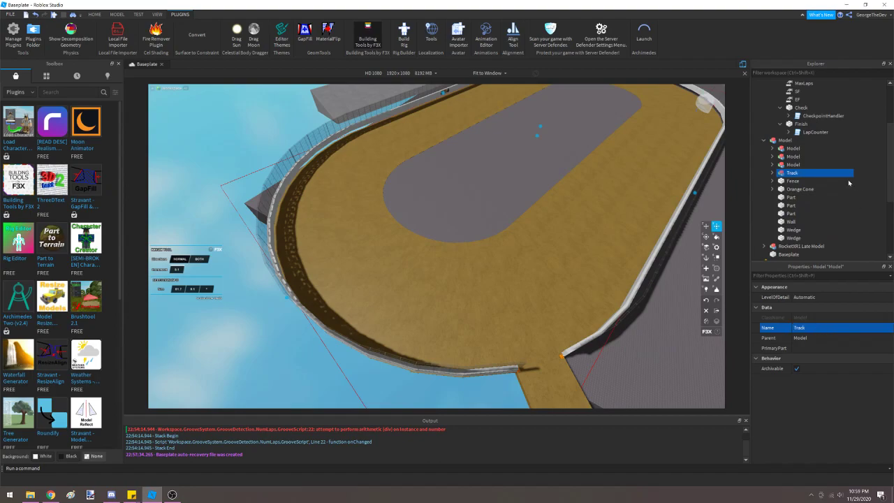
Step: Select all child parts of the Track model to check which segments it covers, and clear the selection
right_click(793, 173)
left_click(823, 252)
key("w")
right_click_drag(485, 227, 485, 230)
key("s")
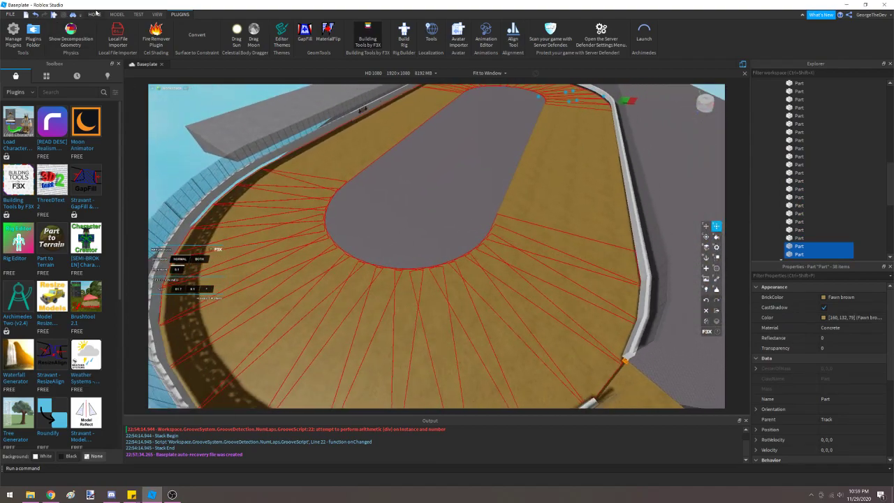
left_click(94, 14)
left_click(313, 258)
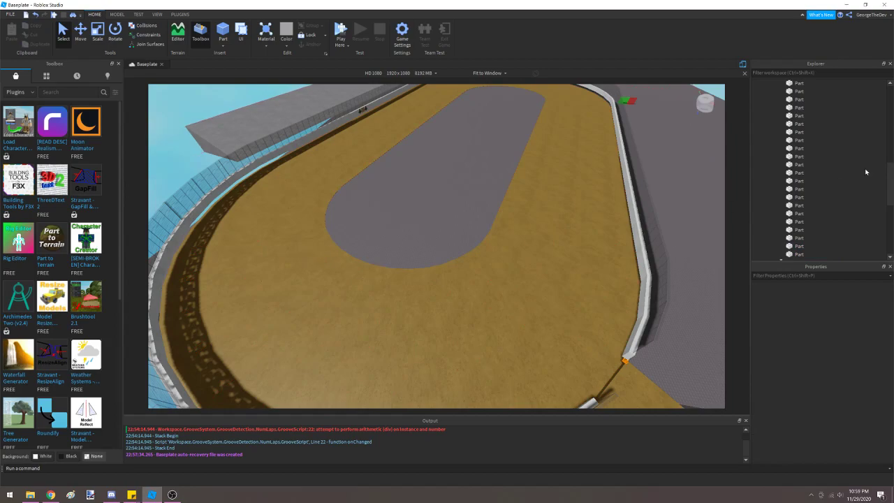
Step: Collapse the GrooveSystem and Track models in the Explorer and duplicate the Track model
left_click_drag(890, 174, 875, 87)
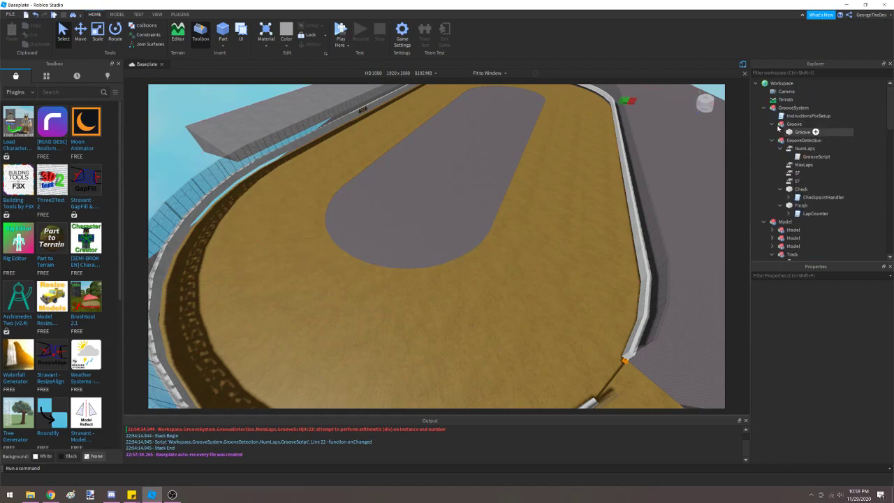
left_click(764, 108)
left_click(772, 148)
left_click(792, 149)
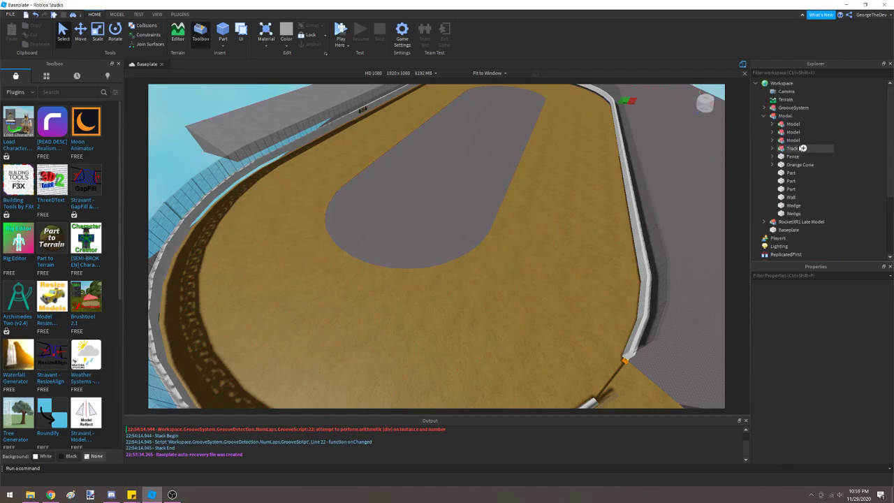
key("ctrl+d")
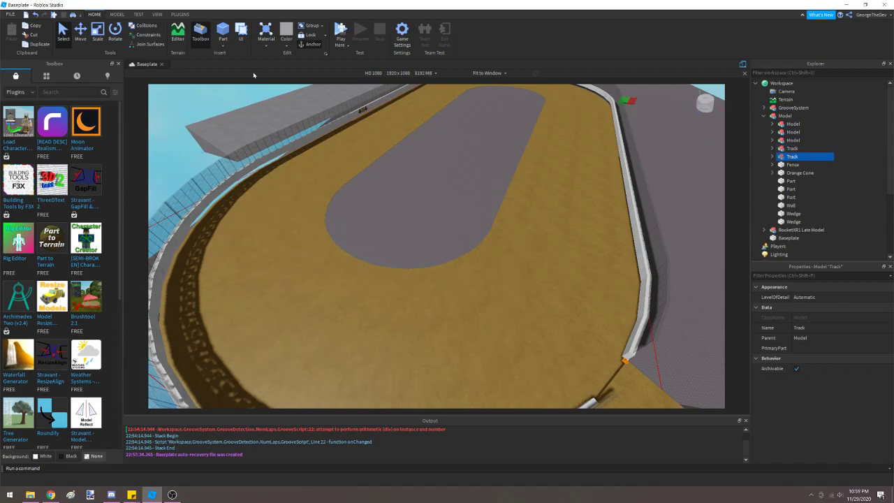
Step: Start Building Tools by F3X with its Rotate tool and select all parts of the duplicated Track model
left_click(179, 15)
left_click(368, 41)
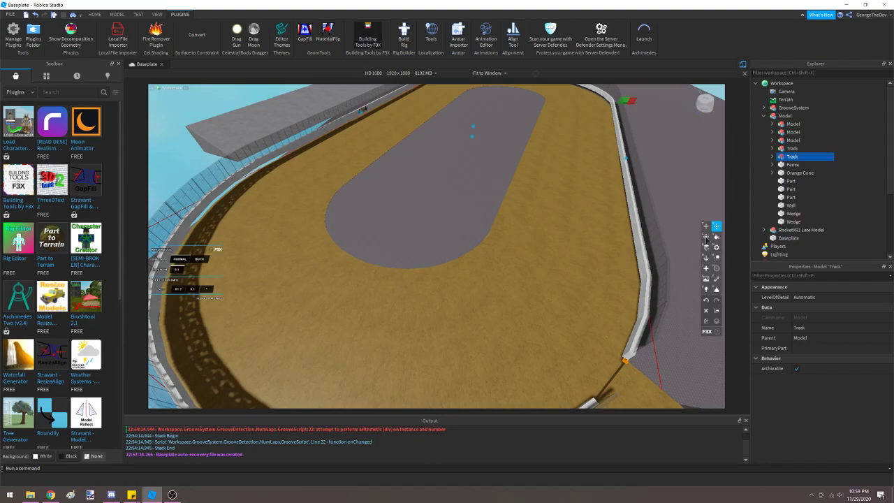
left_click(706, 238)
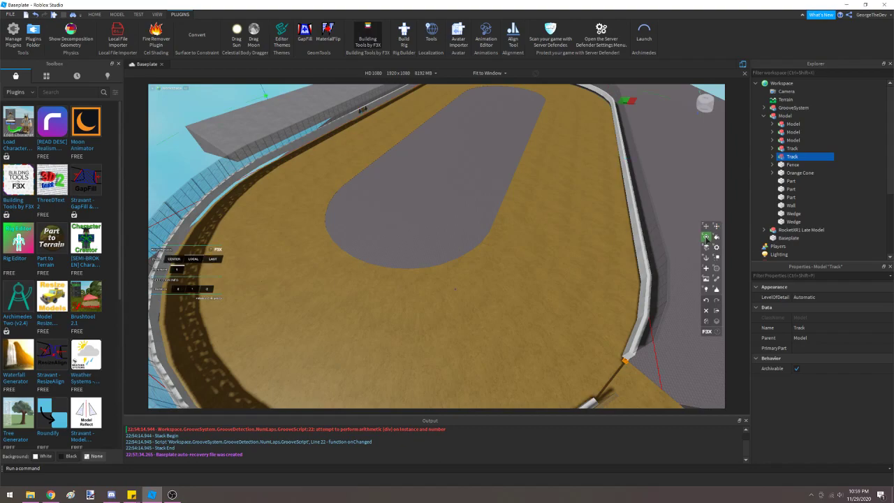
right_click(786, 158)
left_click(810, 236)
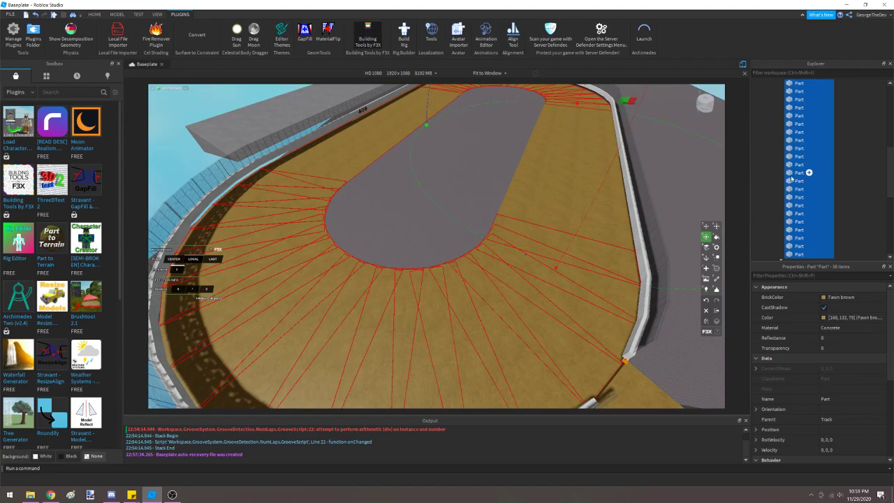
Step: Rotate the duplicated track parts by 4 degrees so that the surface banks up toward the outer wall
right_click_drag(391, 215, 556, 247)
key("d")
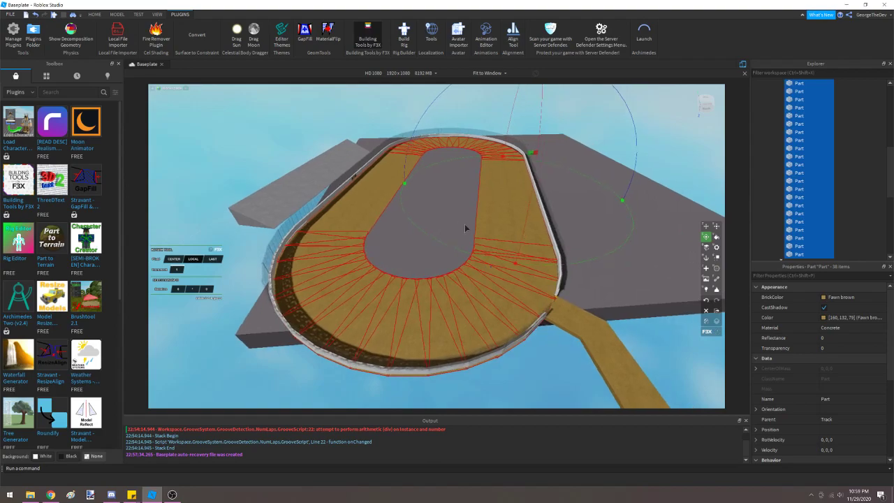
right_click_drag(468, 228, 467, 228)
key("w")
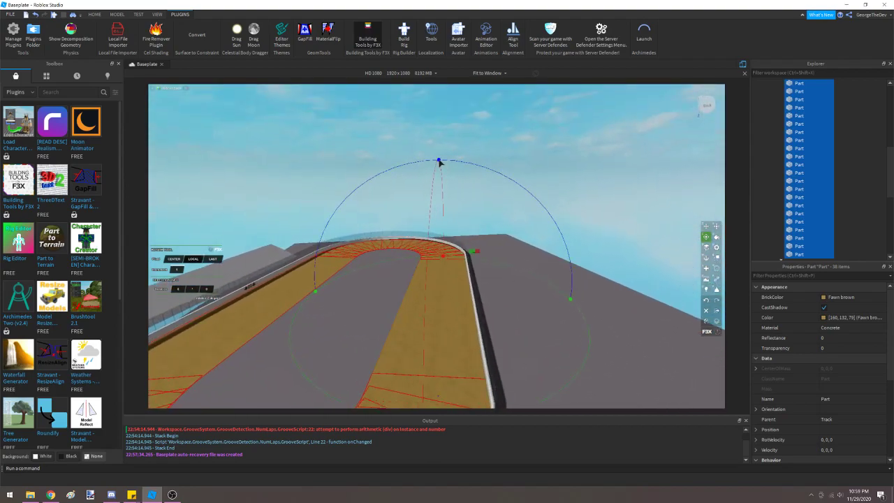
left_click_drag(439, 162, 429, 161)
key("w")
right_click_drag(429, 167, 430, 168)
right_click_drag(520, 254, 520, 253)
key("s")
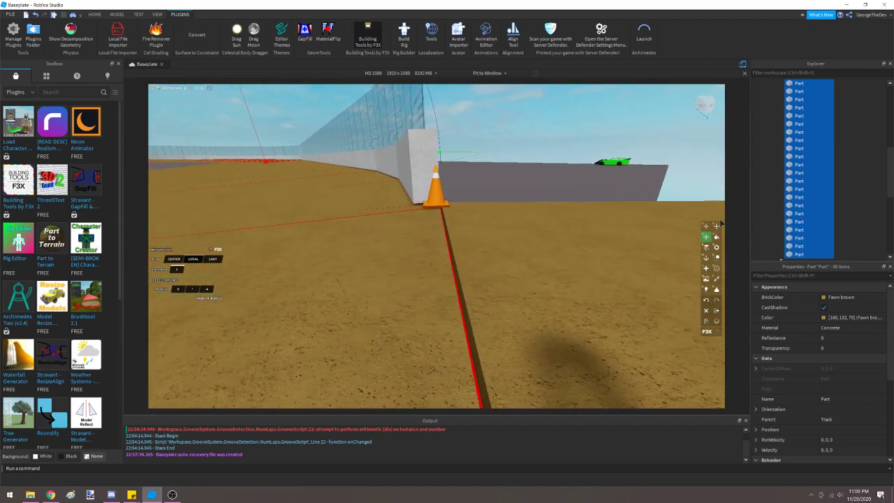
Step: Raise the banked track parts to a height of 0.25 with the F3X Move tool
left_click(708, 228)
mouse_move(403, 234)
right_mouse_down()
mouse_move(395, 228)
mouse_move(419, 230)
right_mouse_up()
key("s")
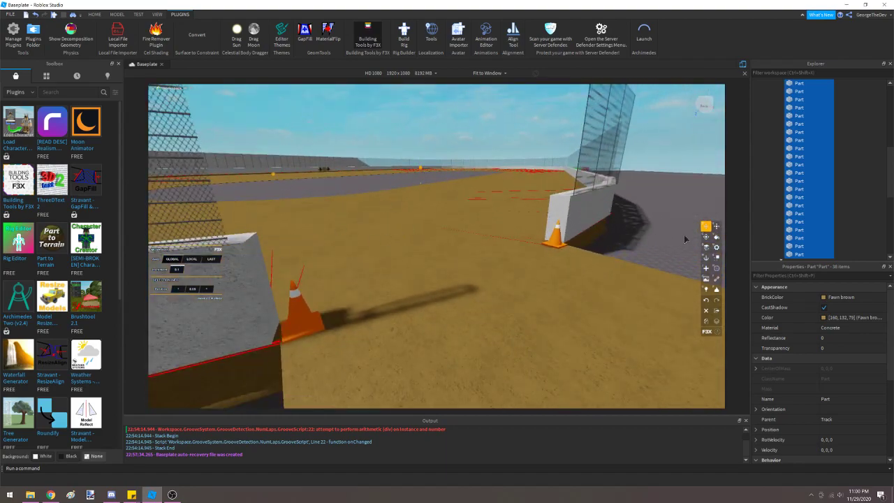
key("a")
right_click_drag(439, 176, 389, 177)
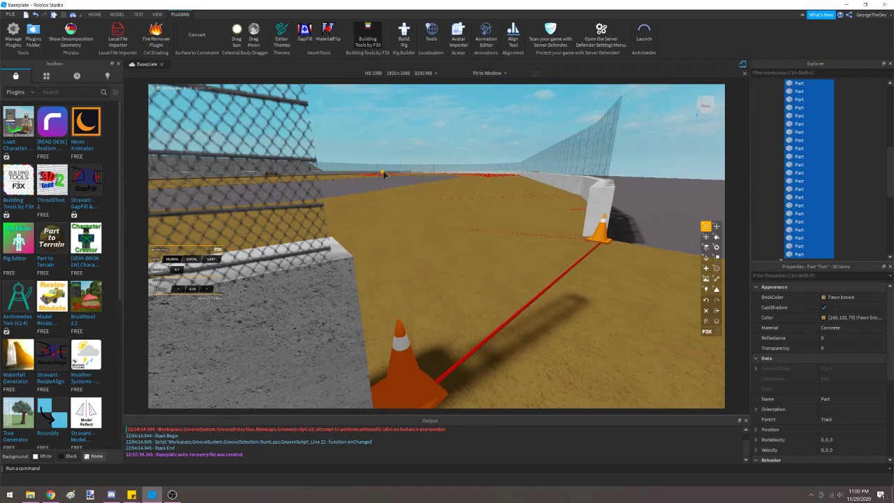
right_click_drag(383, 175, 384, 174)
key("w")
Step: Switch back to Studio's own tools, clear the selection and inspect the banked surface at the entrance and around the oval
left_click(119, 15)
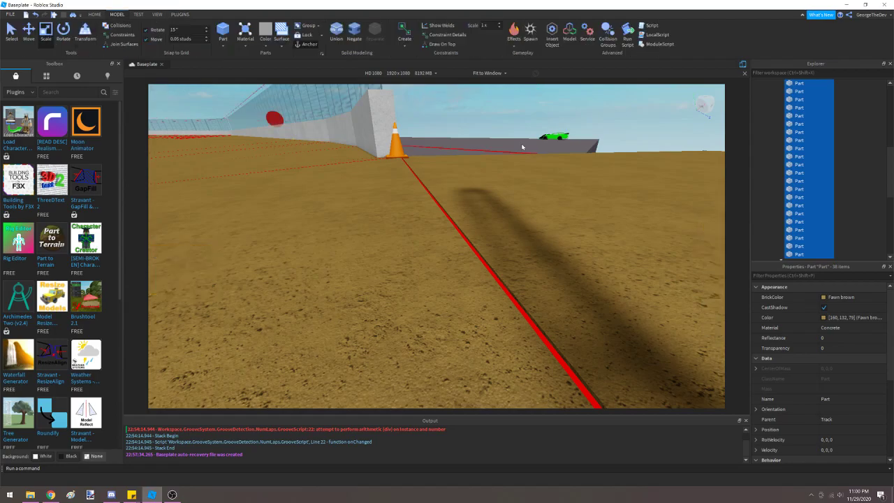
right_click_drag(509, 125, 510, 125)
key("d")
left_click(489, 127)
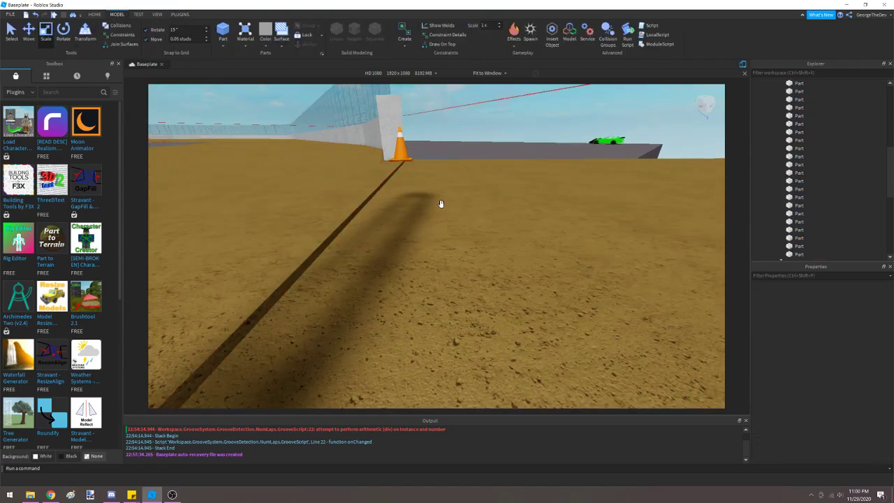
left_click(462, 207)
right_click_drag(434, 202, 434, 202)
key("e")
left_click_drag(393, 203, 534, 91)
left_click(530, 117)
scroll(528, 129, "down", 3)
right_click_drag(433, 255, 447, 234)
scroll(447, 233, "down", 6)
scroll(448, 234, "down", 10)
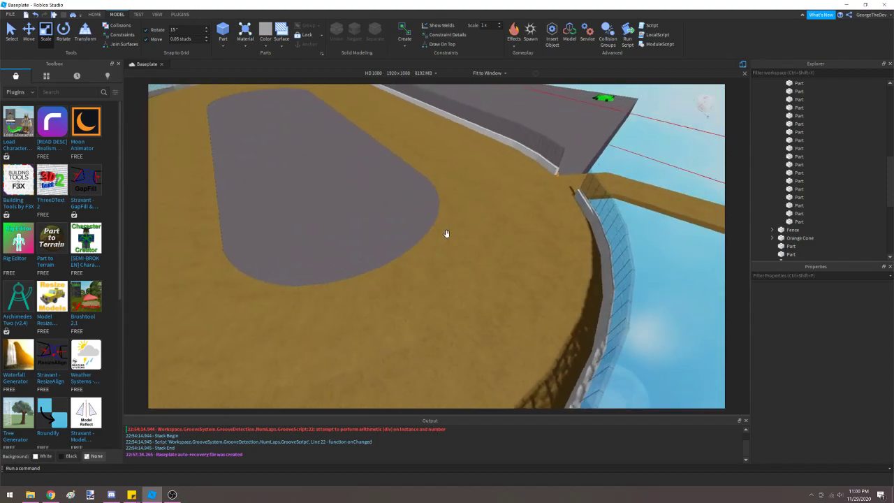
scroll(332, 262, "up", 2)
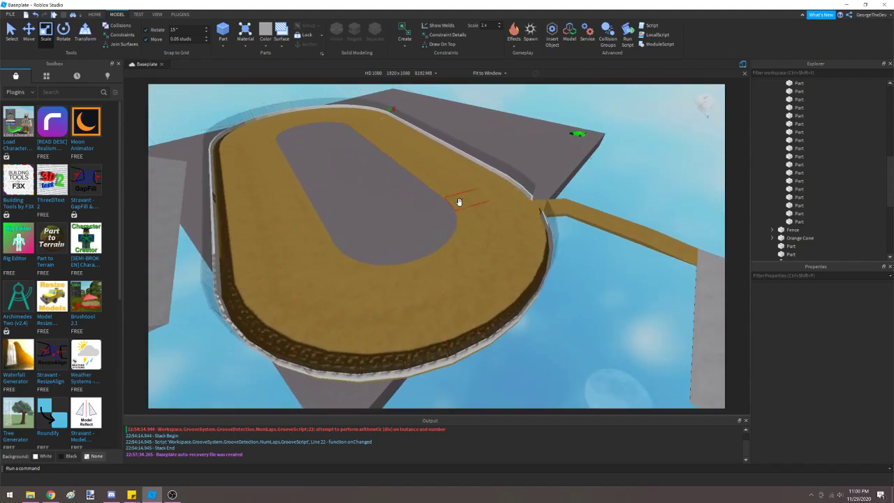
Step: Select all parts of the flat Track model, preview other BrickColors on them and set them back to Fawn brown
left_click(425, 178)
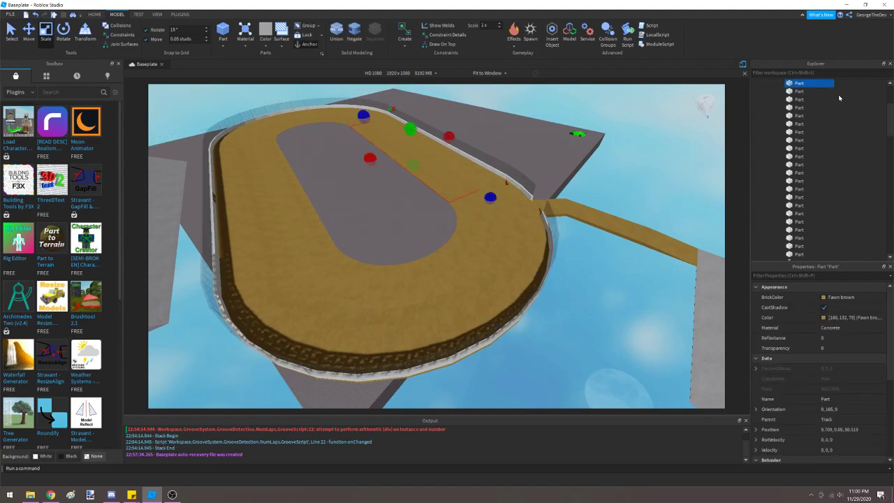
scroll(843, 92, "up", 3)
left_click(790, 132)
right_click(787, 131)
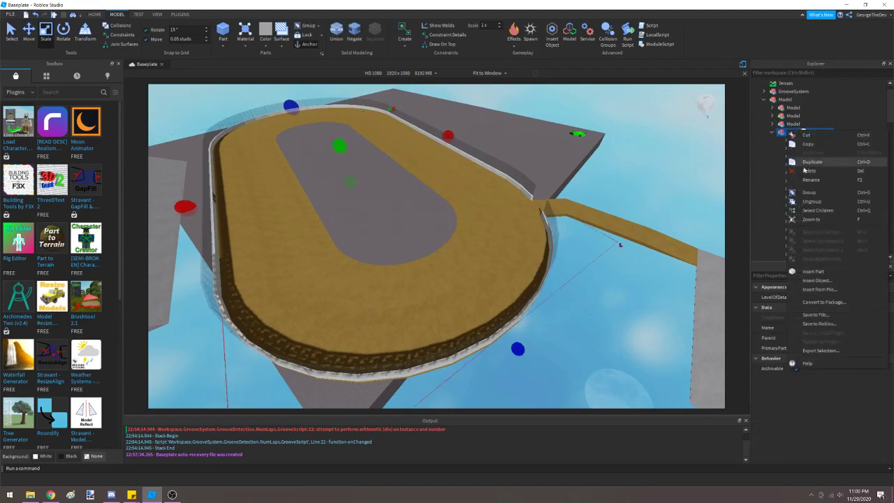
left_click(816, 209)
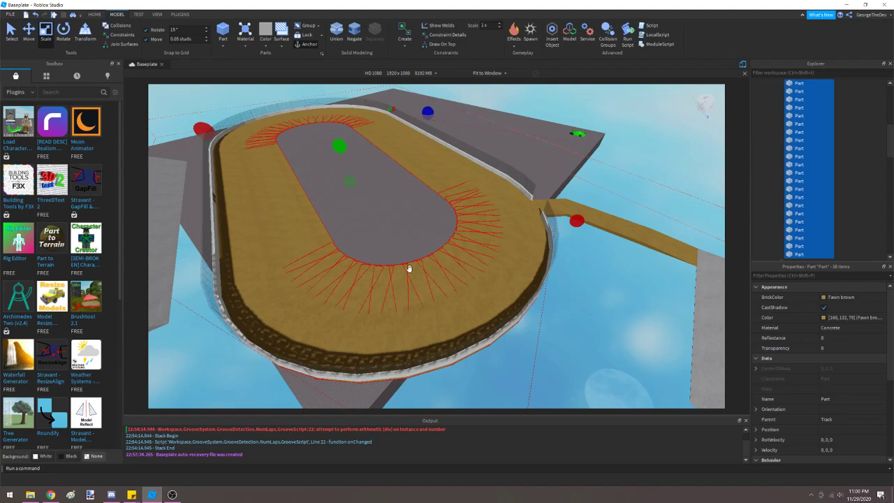
left_click(848, 297)
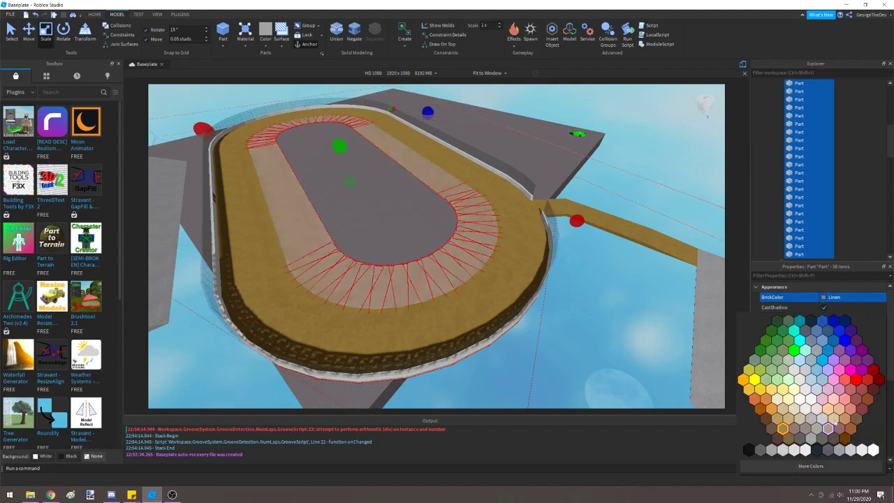
left_click(783, 429)
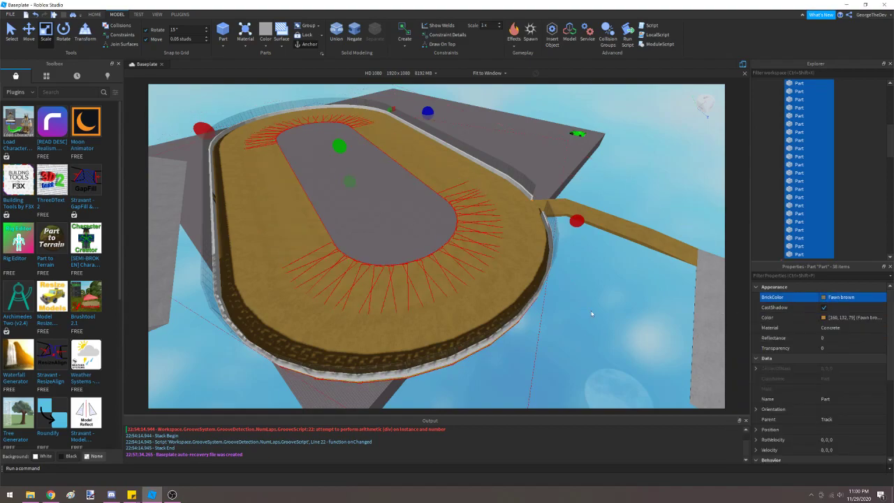
Step: Select both Track models, copy them into the GrooveSystem model and collapse the source model
right_click_drag(587, 309, 586, 315)
scroll(343, 263, "up", 5)
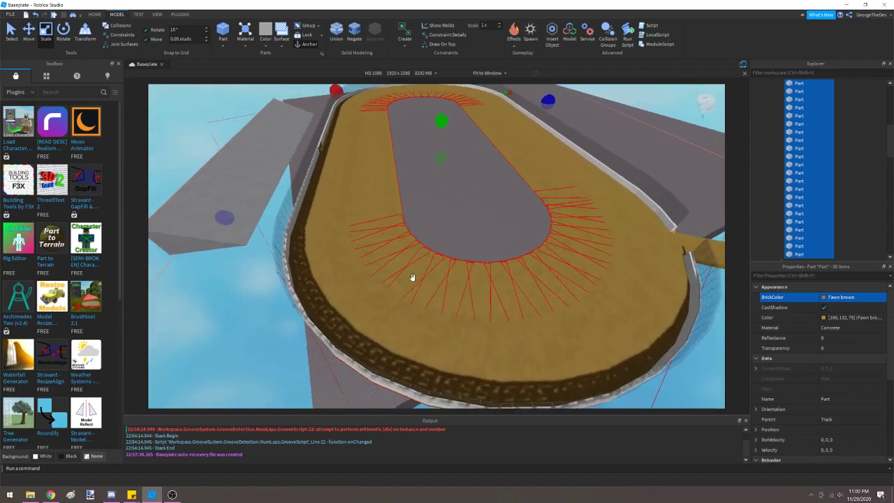
scroll(324, 253, "up", 1)
left_click(328, 234)
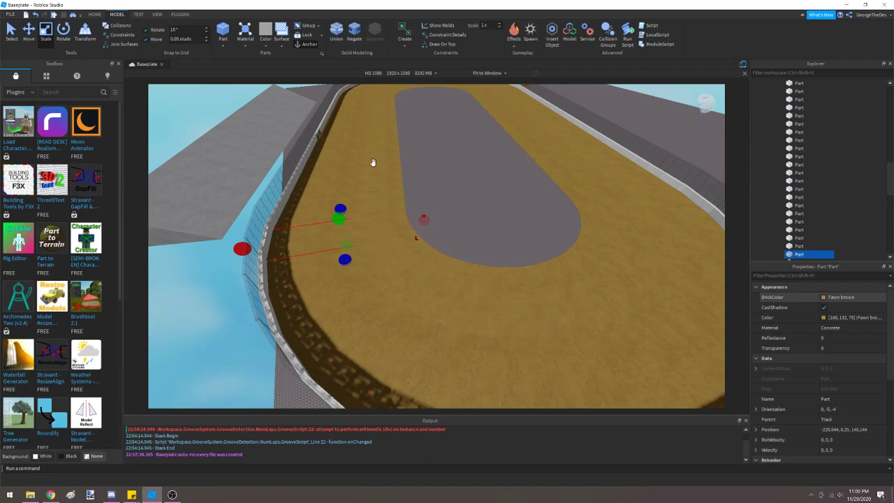
key("s")
left_click_drag(888, 172, 884, 91)
left_click(772, 157)
left_click(790, 148, "ctrl")
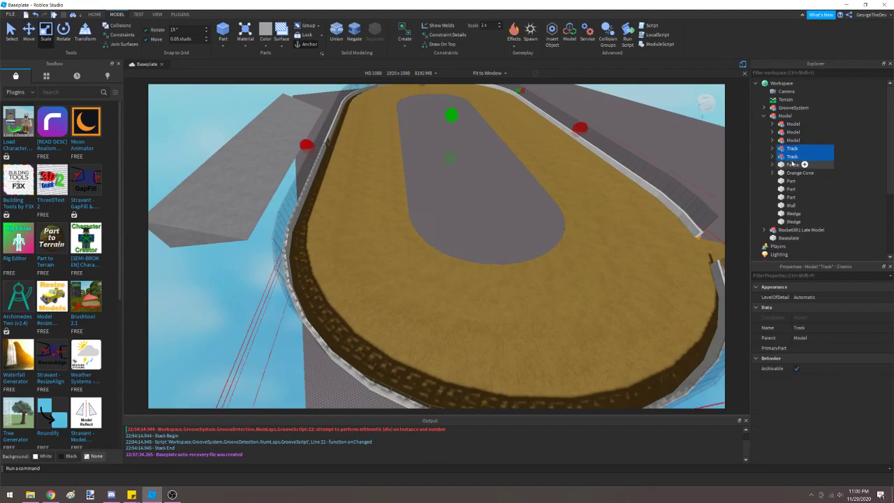
left_click_drag(792, 163, 795, 108, "ctrl")
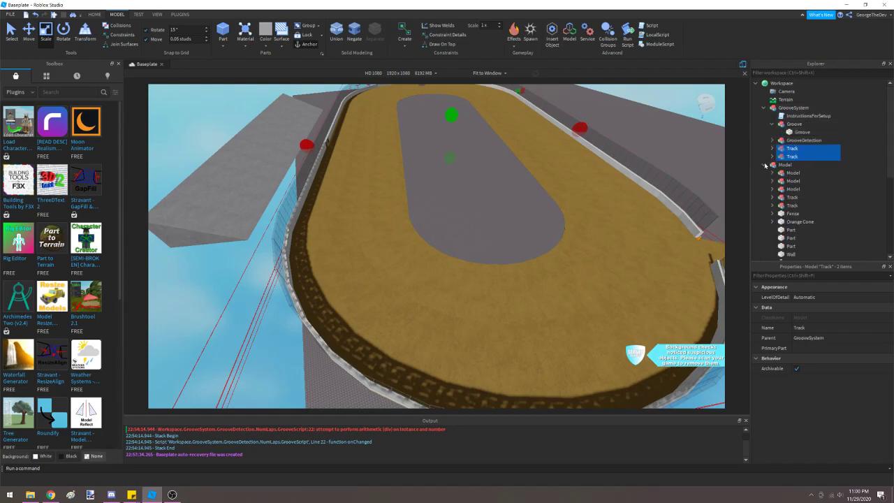
left_click(765, 165)
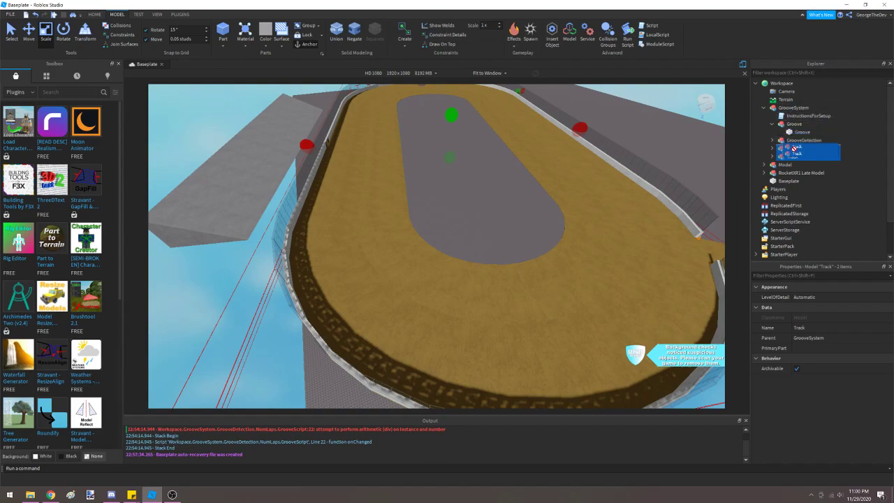
Step: Rename both Track models inside GrooveSystem as Groove
left_click(806, 330)
type("Gro")
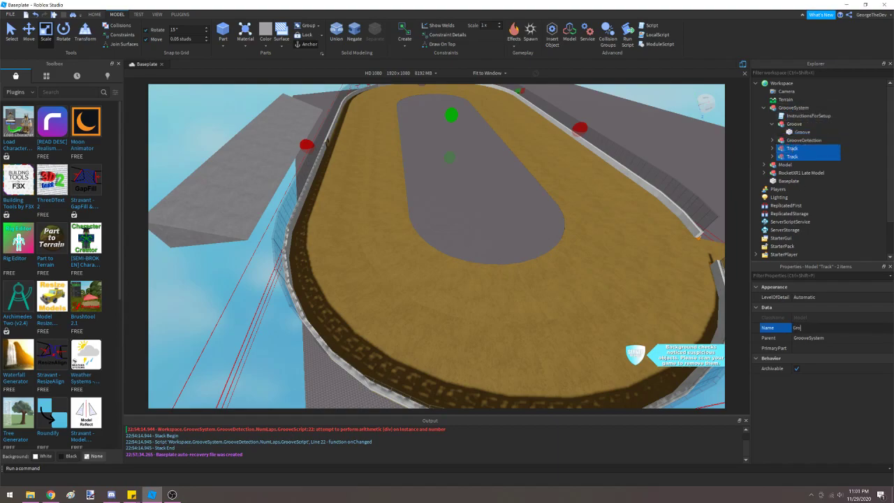
type("ove")
key("Return")
Step: Select all parts of the flat Groove model and set their color to dark grey 53, 53, 53
left_click(804, 156)
right_click(792, 158)
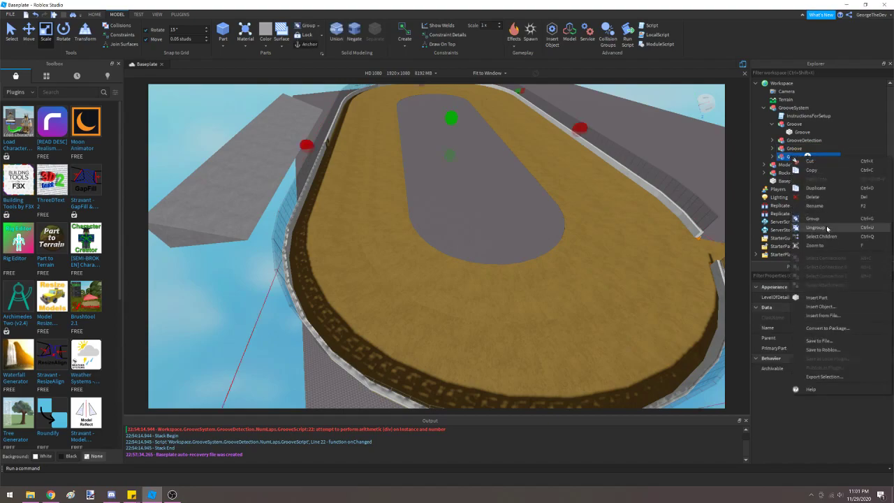
left_click(813, 230)
left_click(825, 298)
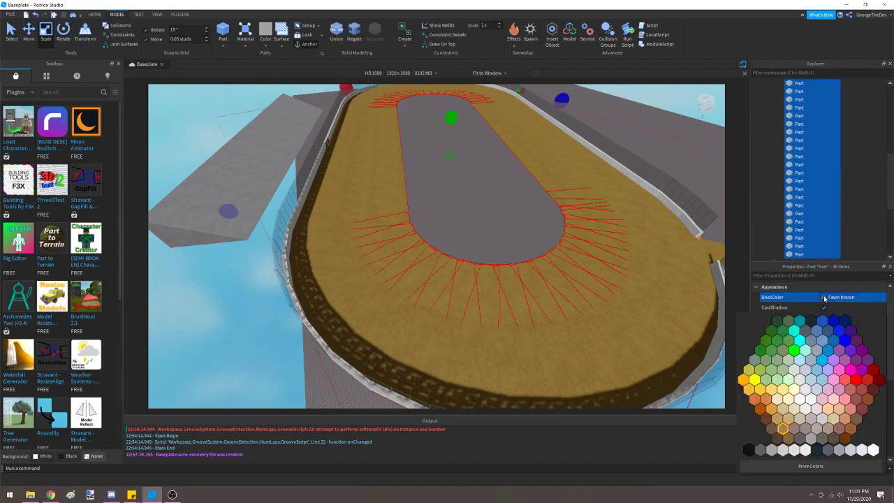
left_click(813, 440)
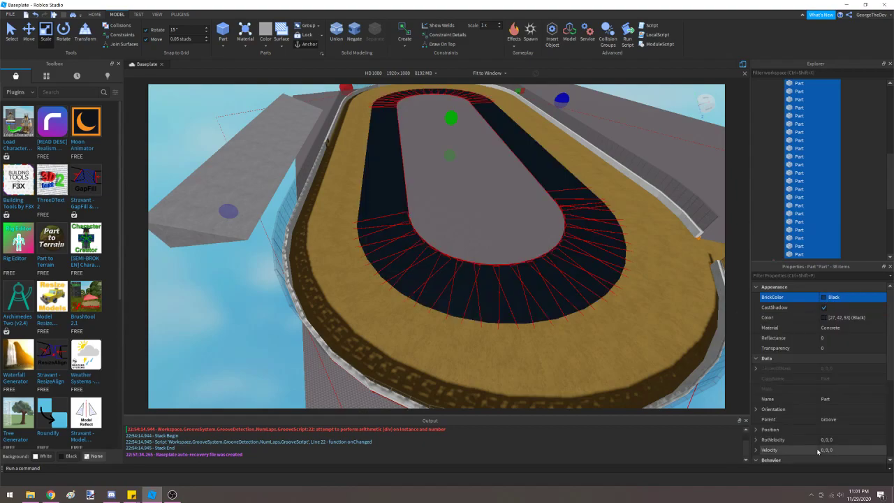
left_click(838, 317)
left_click_drag(491, 250, 491, 269)
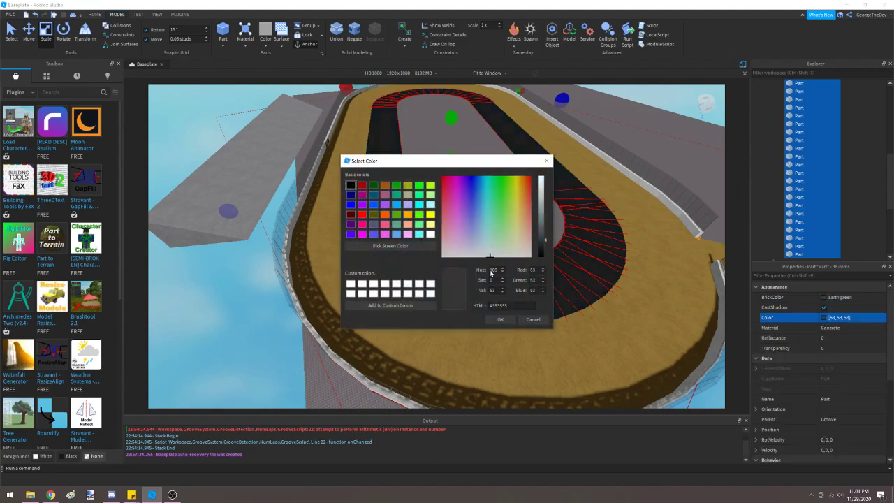
left_click(497, 319)
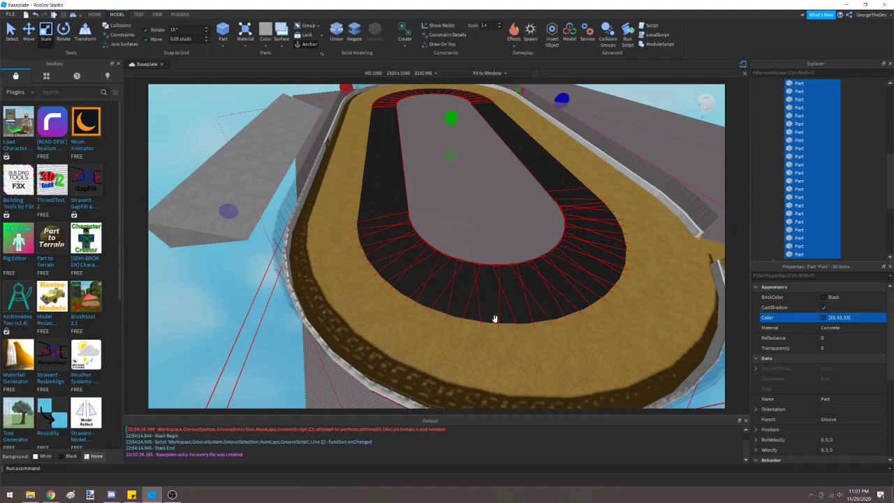
Step: Narrow the selected flat Groove parts from their infield edge with the F3X Resize tool
left_click(179, 14)
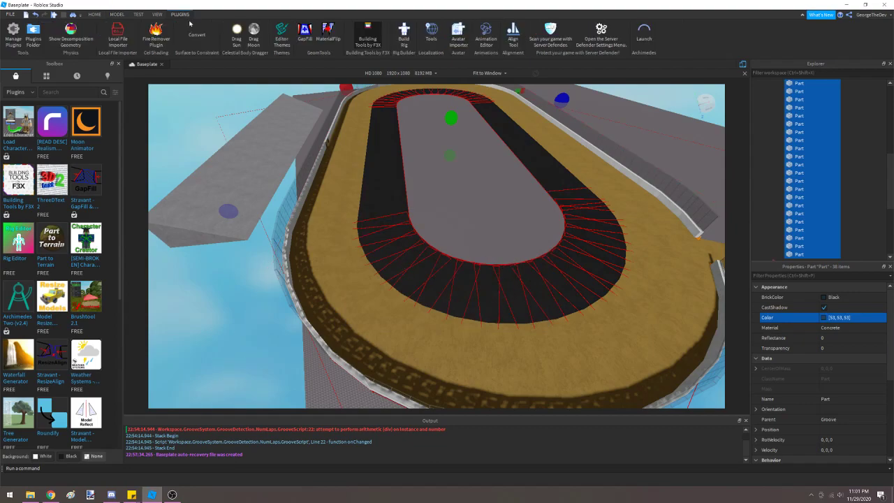
left_click(368, 36)
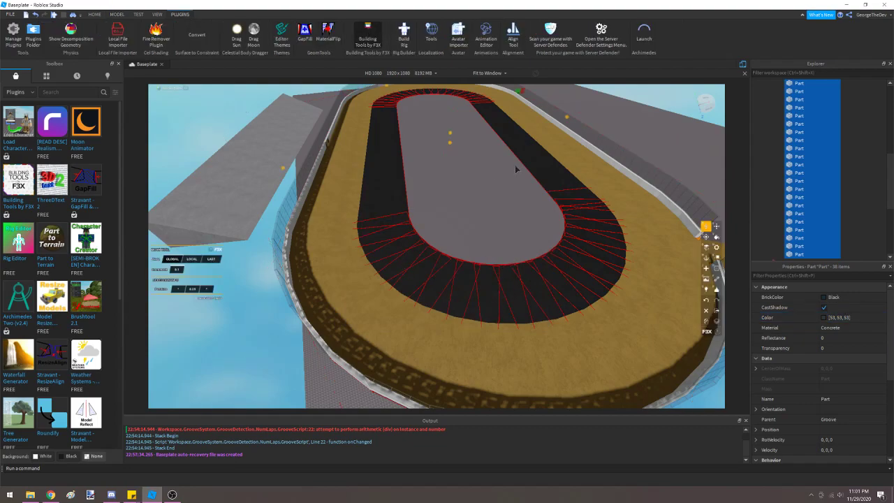
left_click(717, 227)
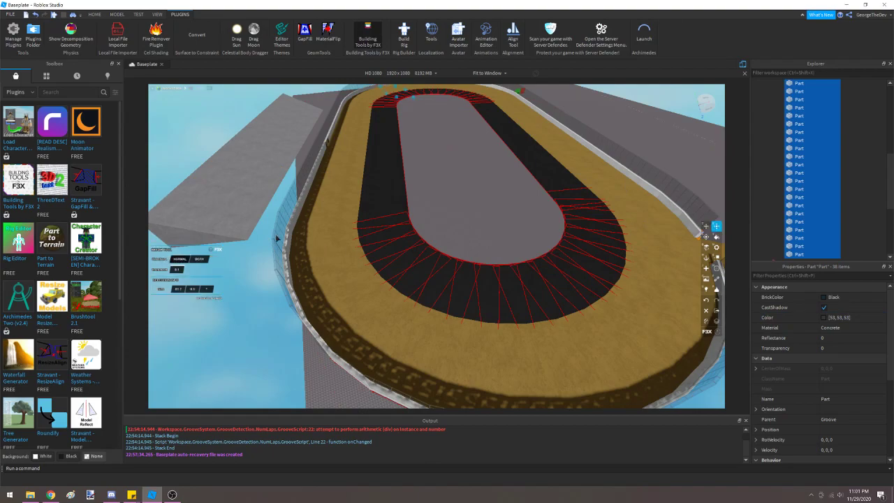
left_click_drag(382, 92, 405, 96)
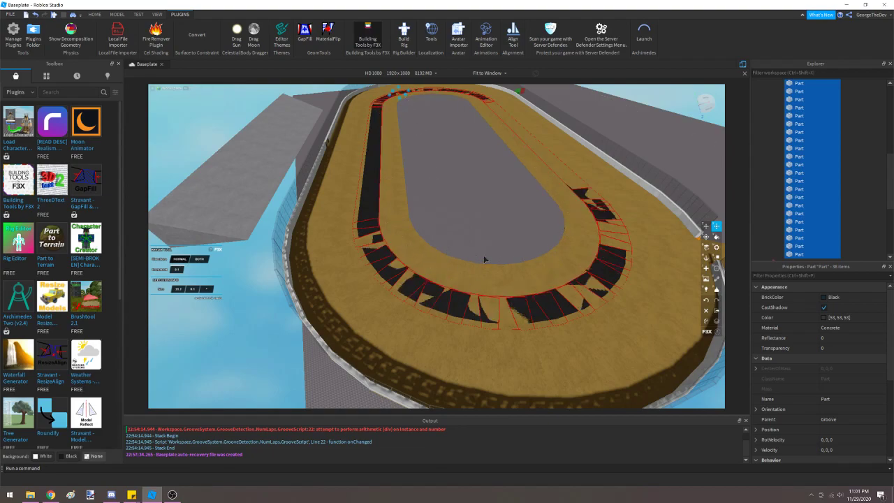
Step: Thicken the flat Groove parts upward by 0.1 studs so they rise above the dirt surface
key("w")
right_click_drag(466, 246, 466, 246)
key("w")
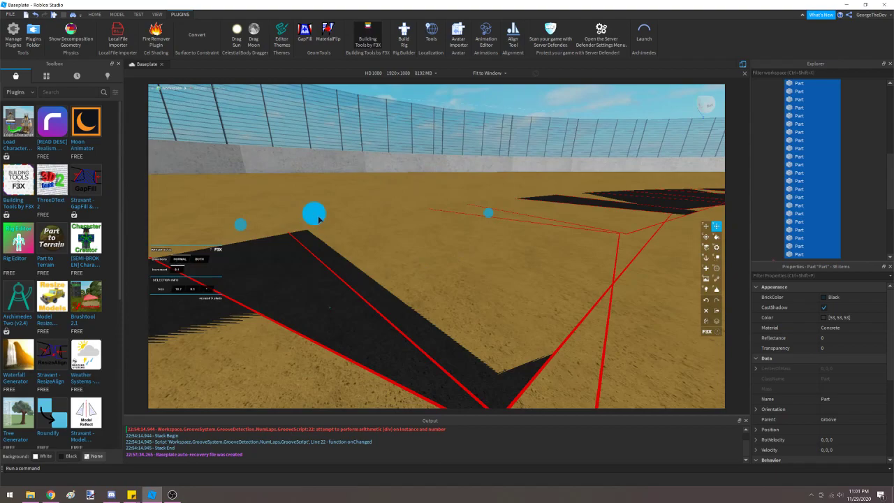
left_click_drag(319, 219, 320, 218)
key("s")
right_click_drag(321, 218, 321, 218)
key("s")
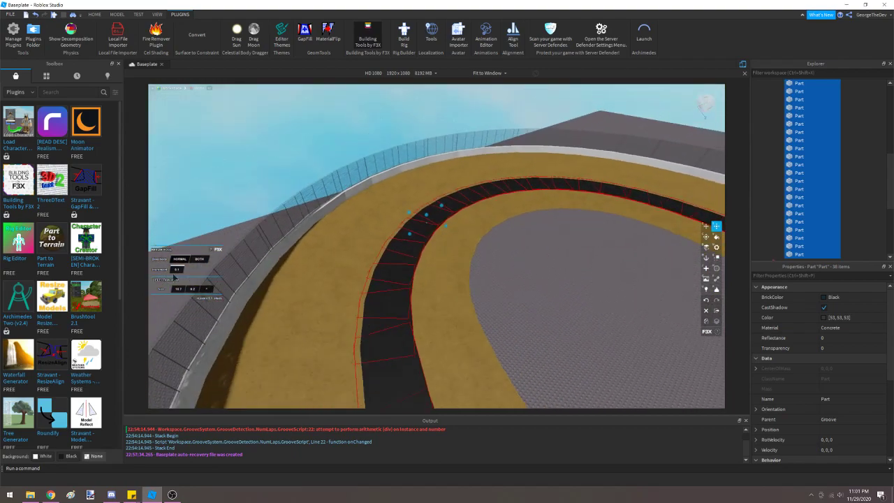
Step: Inspect the thickened flat groove at ground level and from above around the turns, and leave the resize tool
key("s")
right_click_drag(430, 281, 431, 281)
key("w")
key("w")
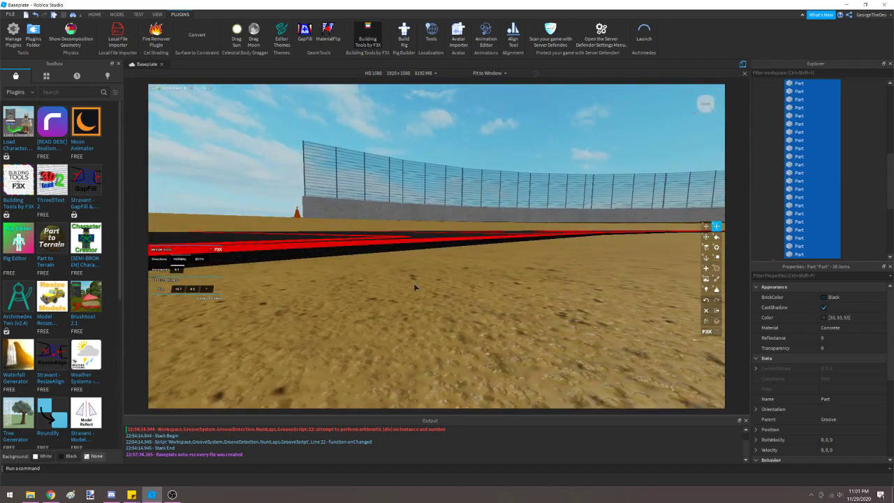
right_click_drag(342, 250, 354, 259)
right_click_drag(381, 232, 382, 232)
key("s")
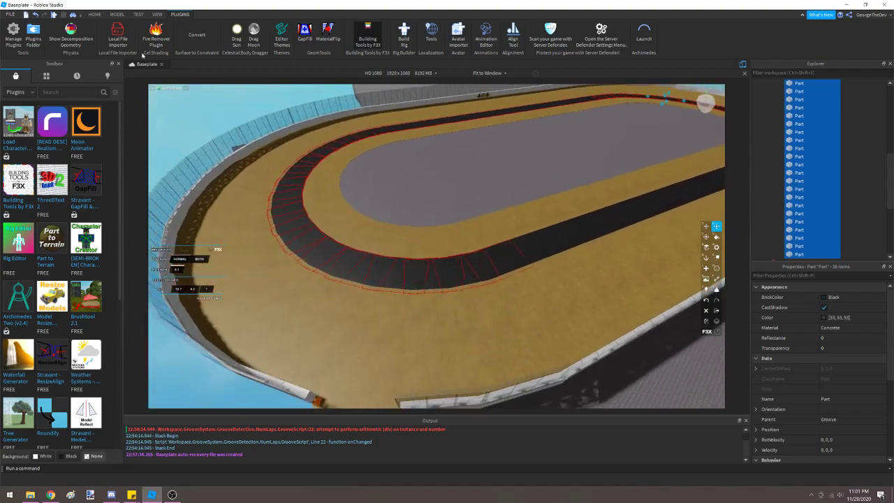
left_click(94, 14)
left_click(63, 31)
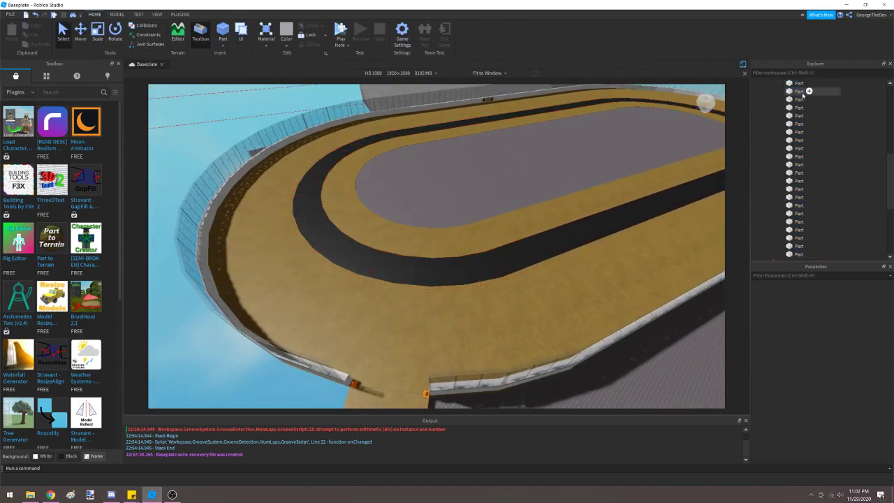
Step: Select all parts of the banked Groove model and set their color to dark grey 53, 53, 53
left_click_drag(888, 163, 889, 126)
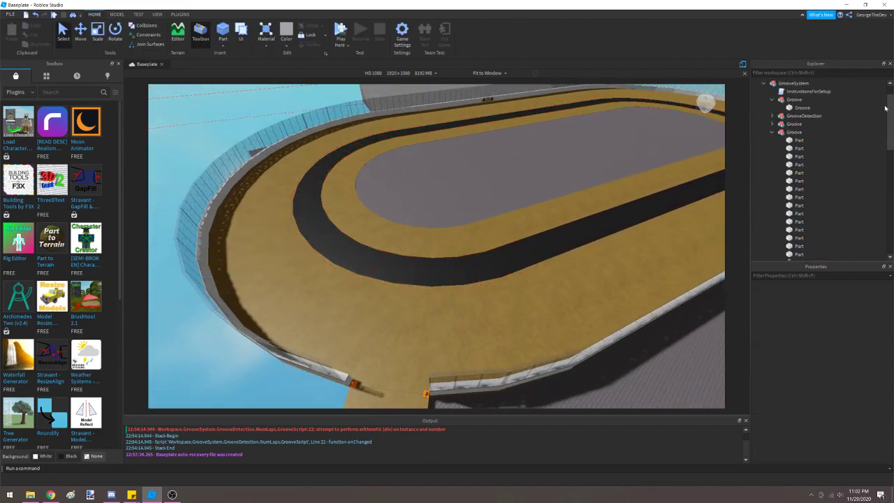
left_click(771, 123)
left_click(785, 124)
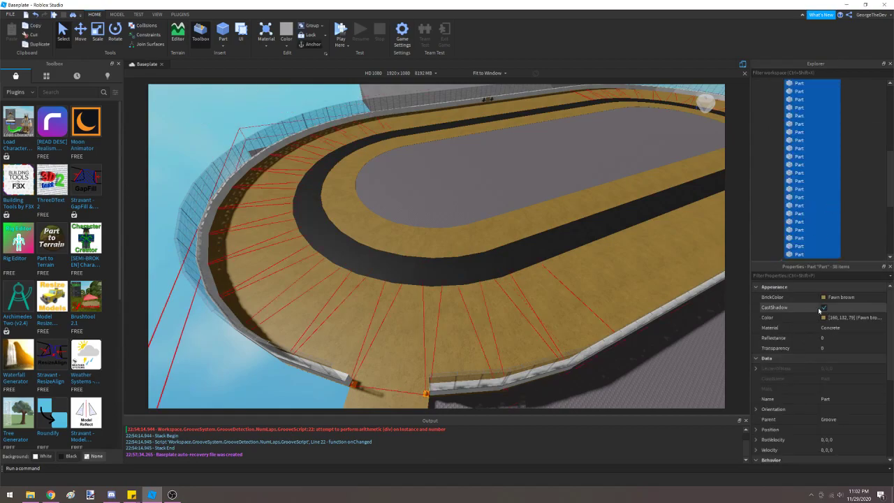
left_click(825, 298)
left_click(818, 449)
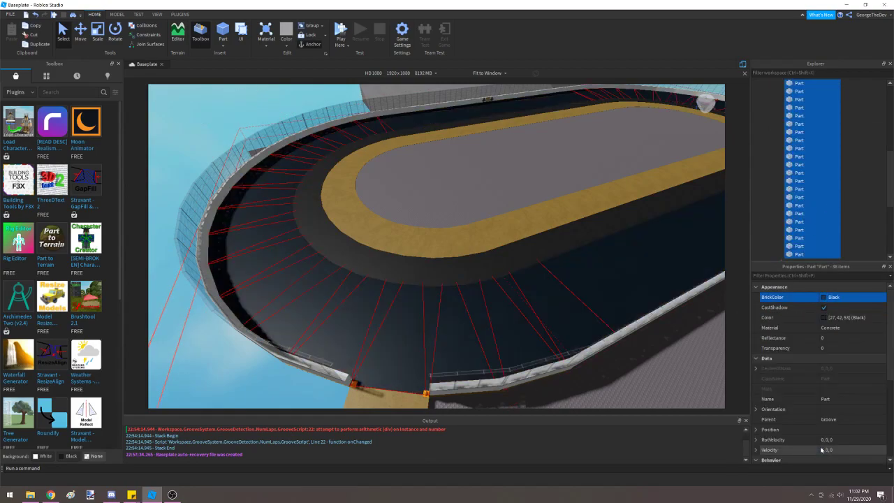
left_click(825, 318)
left_click_drag(490, 256, 491, 275)
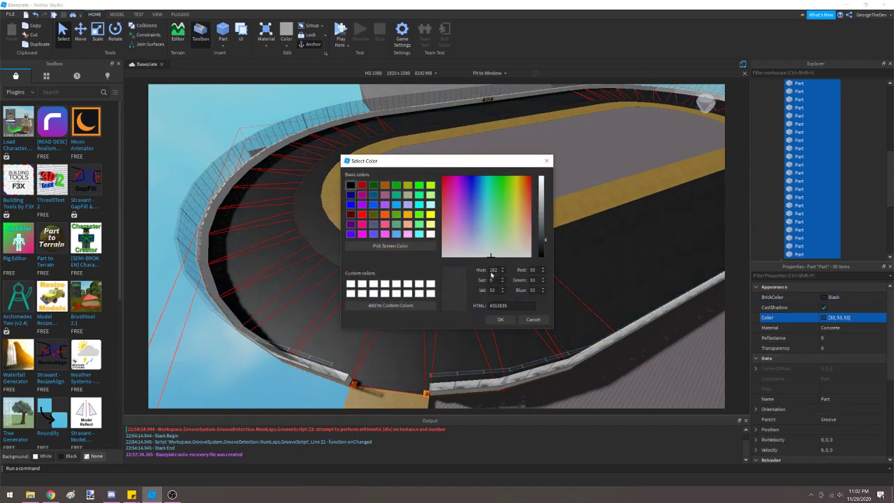
left_click(500, 320)
Step: Narrow the banked Groove parts from their wall-side edge with the F3X Resize tool, exposing dirt along the wall
left_click(180, 14)
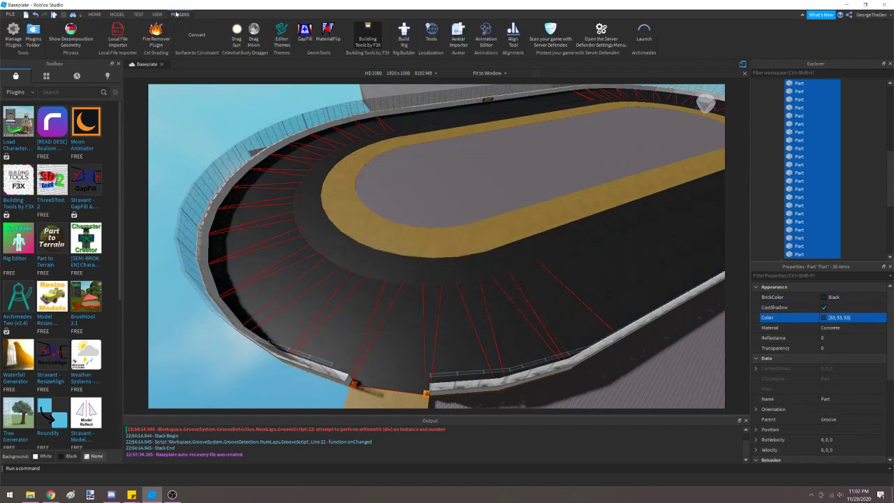
left_click(375, 39)
right_click_drag(396, 261, 366, 180)
key("w")
left_click_drag(348, 162, 388, 165)
left_click_drag(546, 186, 461, 182)
right_click_drag(466, 225, 466, 227)
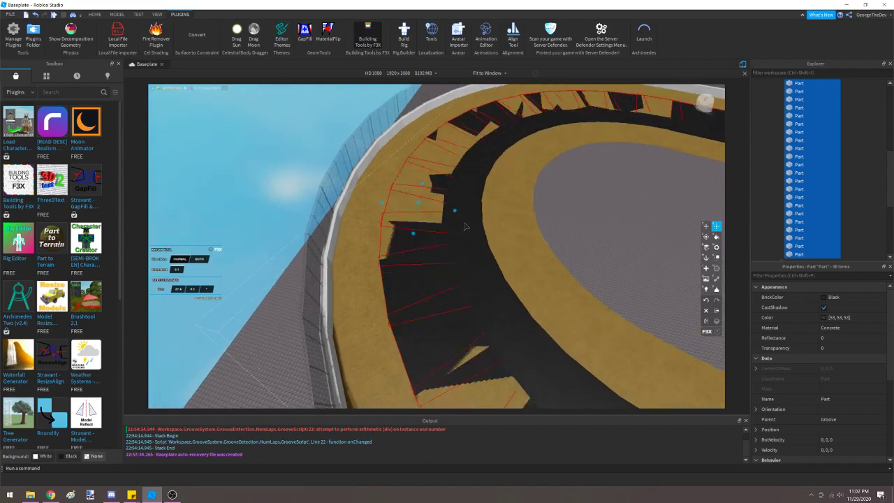
Step: Thicken the banked Groove parts upward by 0.1 studs so they cover the dirt banking
scroll(465, 226, "up", 6)
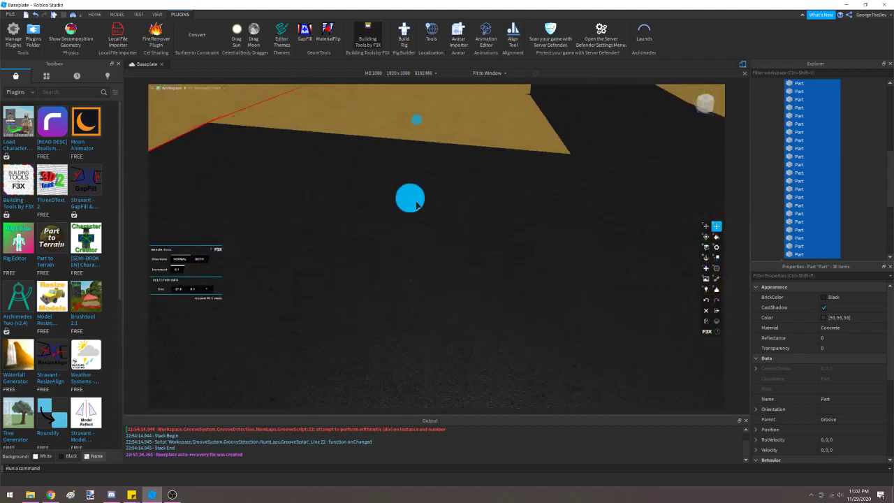
scroll(417, 204, "down", 10)
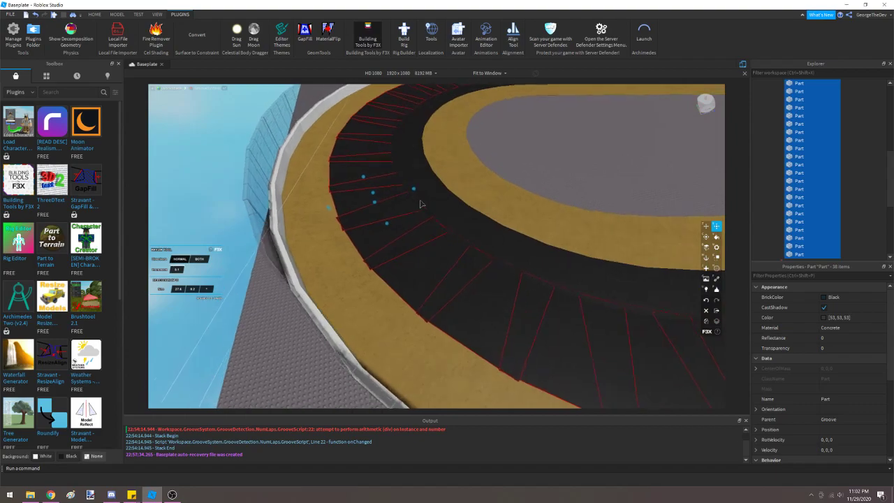
right_click_drag(420, 203, 419, 199)
key("a")
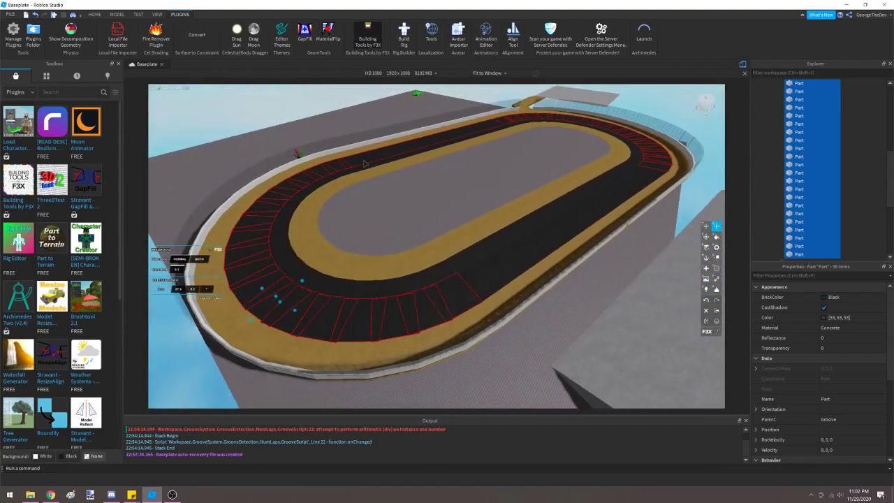
Step: Narrow the banked Groove parts further from the wall side, leave the resize tool and clear the selection
key("w")
left_click_drag(323, 357, 335, 340)
right_click_drag(390, 298, 390, 301)
key("s")
left_click(95, 15)
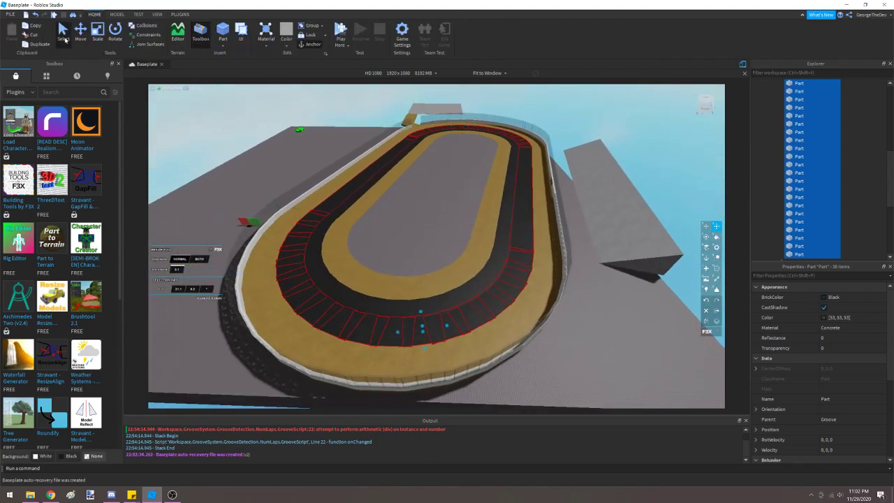
left_click(314, 130)
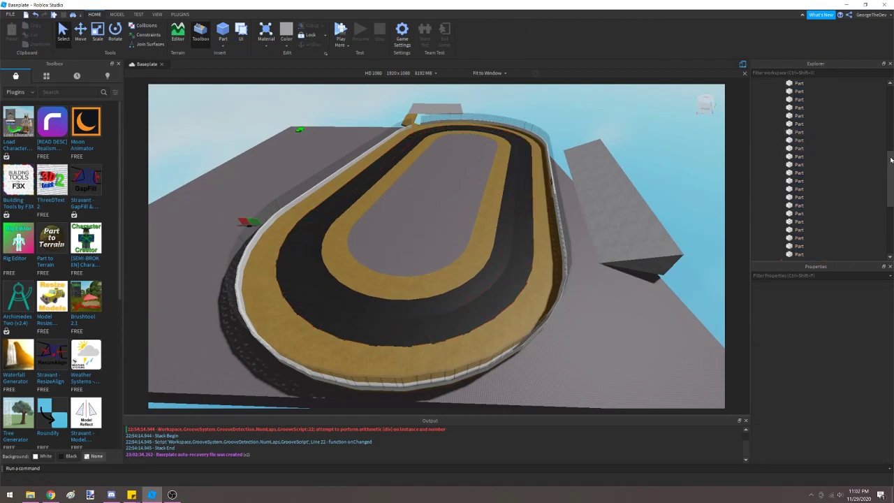
Step: Move the flat and banked Groove models together into the original Groove model of GrooveSystem
left_click_drag(892, 160, 891, 94)
left_click(784, 148)
left_click_drag(780, 150, 785, 156)
left_click(786, 150, "ctrl")
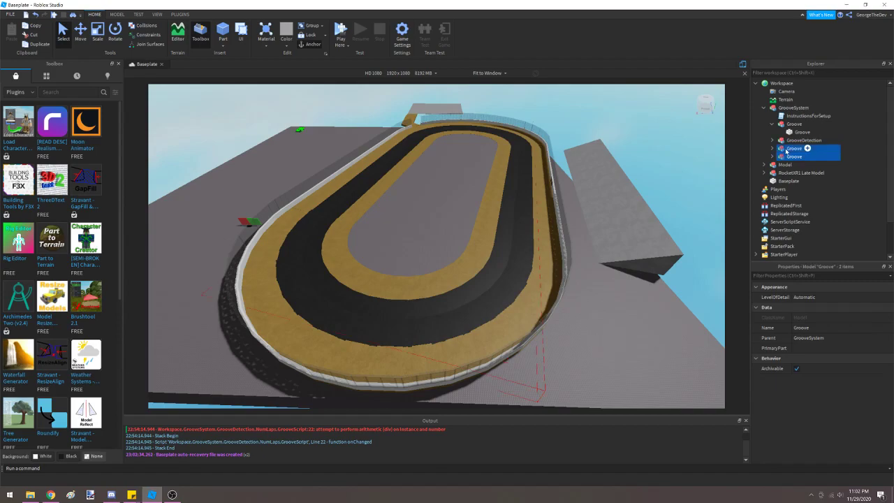
left_click_drag(786, 150, 794, 125)
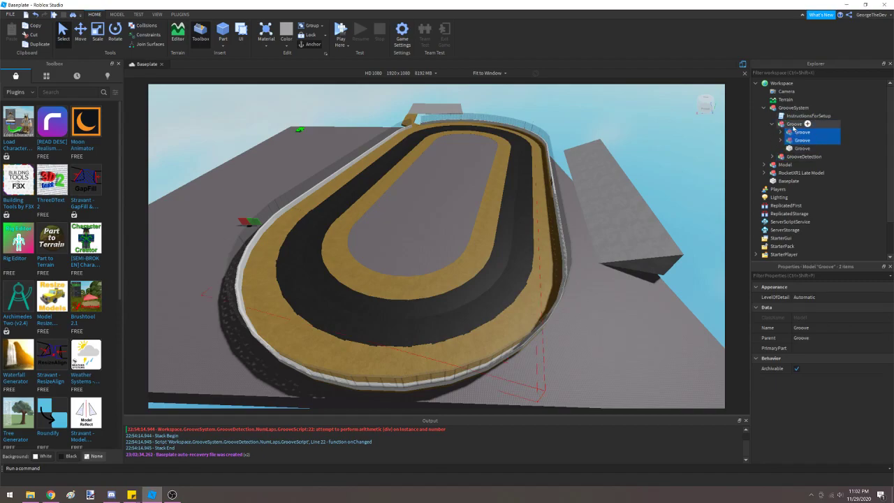
Step: Delete the original placeholder Groove part and ungroup the two nested Groove models so their parts sit directly in Groove
left_click(796, 150)
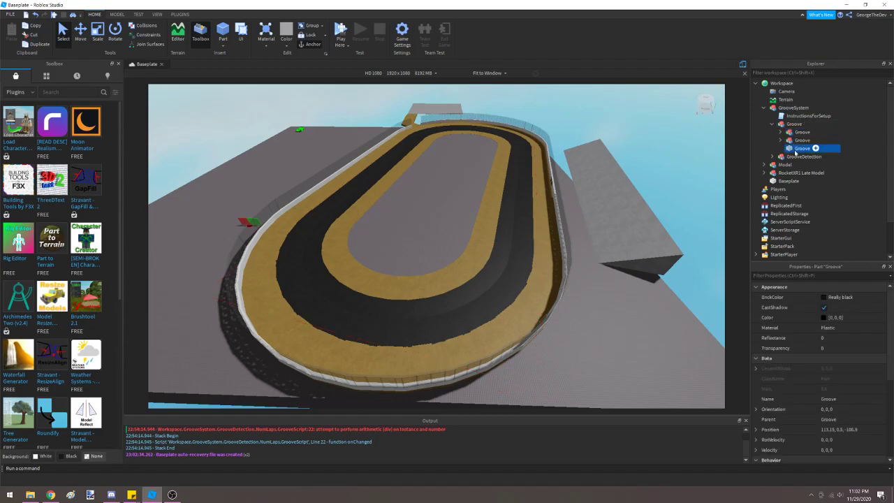
key("Delete")
left_click(804, 141)
left_click(800, 135, "ctrl")
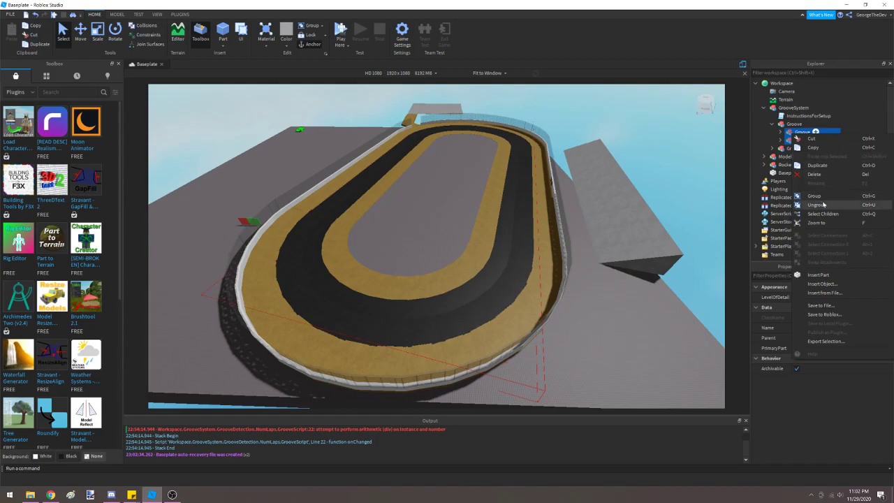
key("ctrl+u")
scroll(823, 204, "down", 5)
left_click(873, 204)
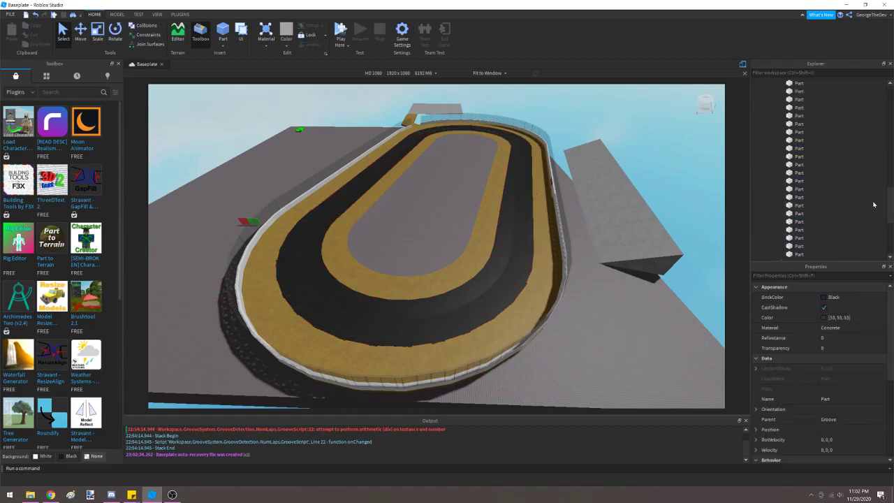
Step: Select all parts of the combined Groove model, enable CustomPhysicalProperties and set Friction to 0.45
left_click_drag(890, 202, 871, 91)
left_click(793, 125)
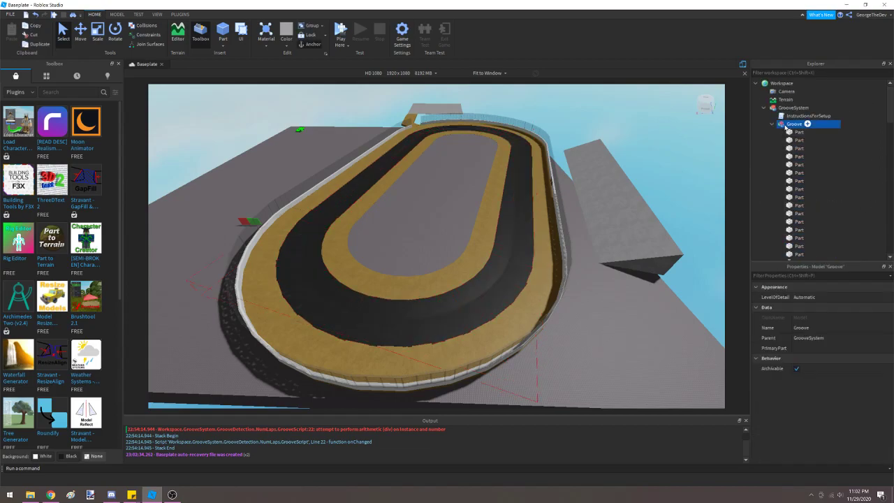
right_click(793, 124)
left_click(810, 206)
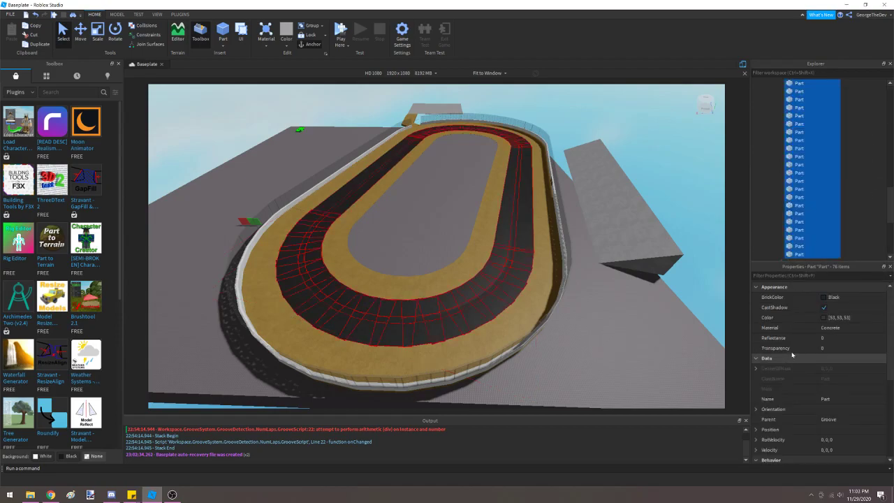
scroll(809, 369, "down", 3)
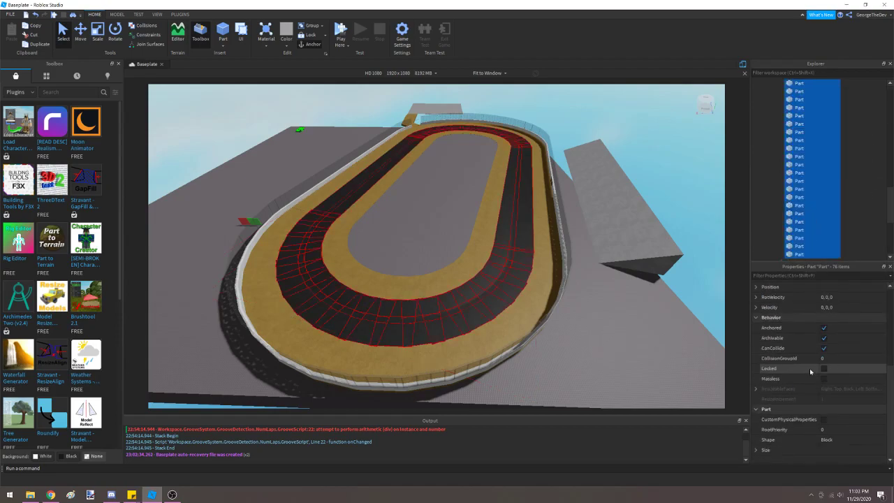
scroll(828, 416, "down", 2)
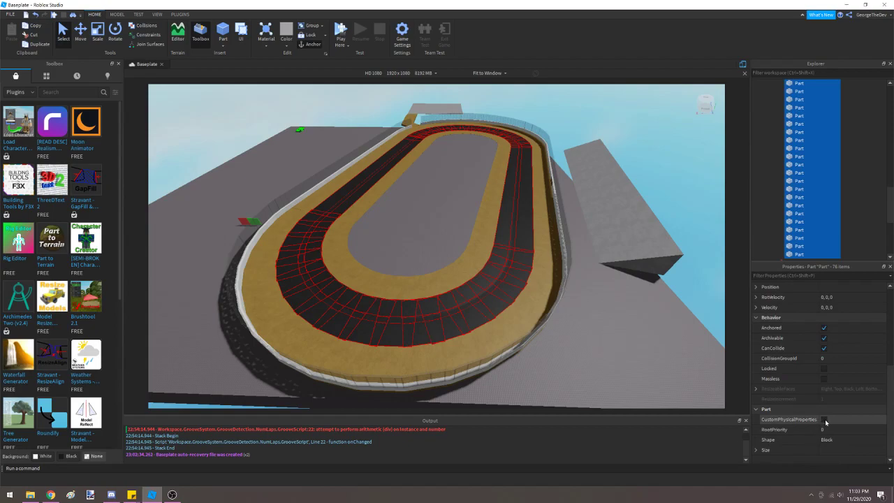
left_click(824, 420)
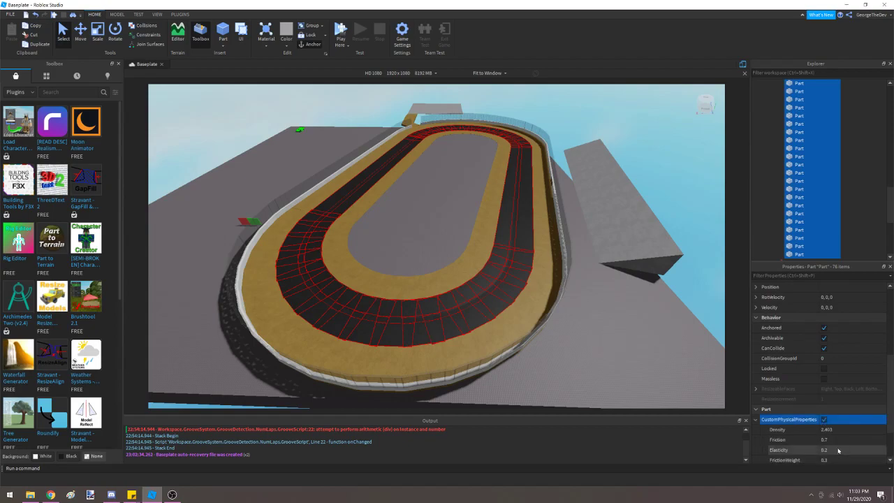
left_click(825, 440)
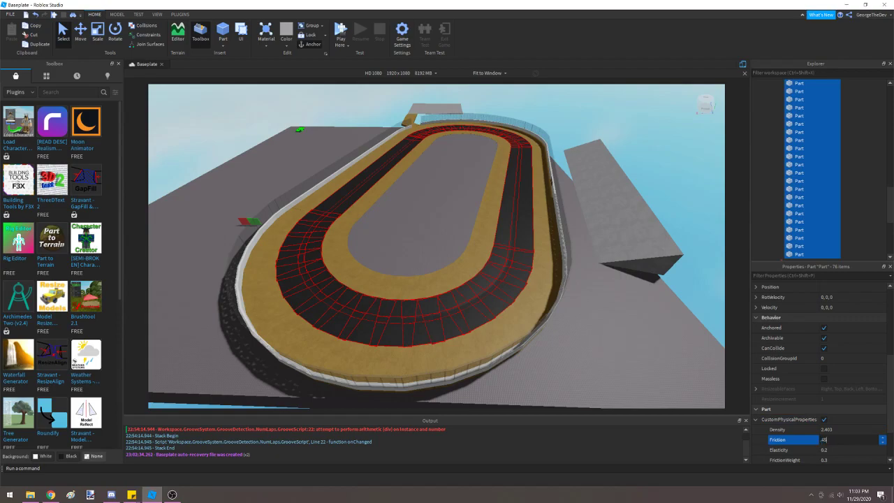
key("Return")
Step: Set the groove parts' Elasticity to 0, enter a new FrictionWeight and clear the selection
left_click(828, 450)
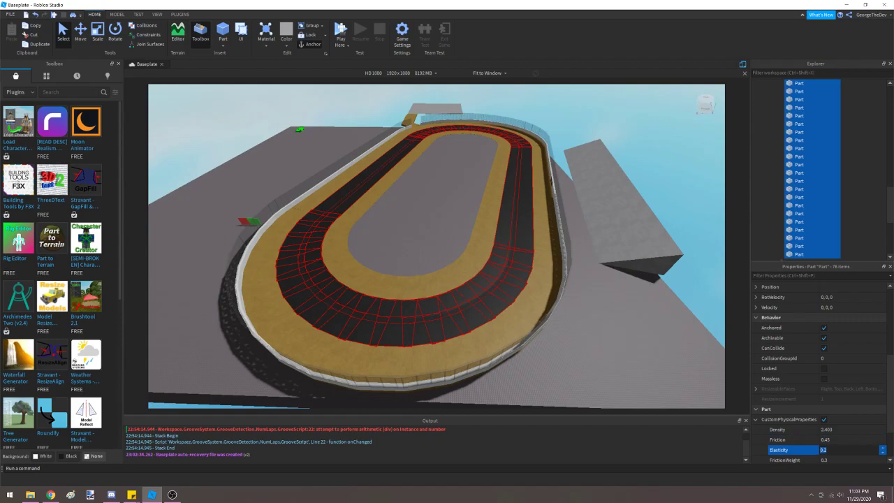
type("0")
key("Return")
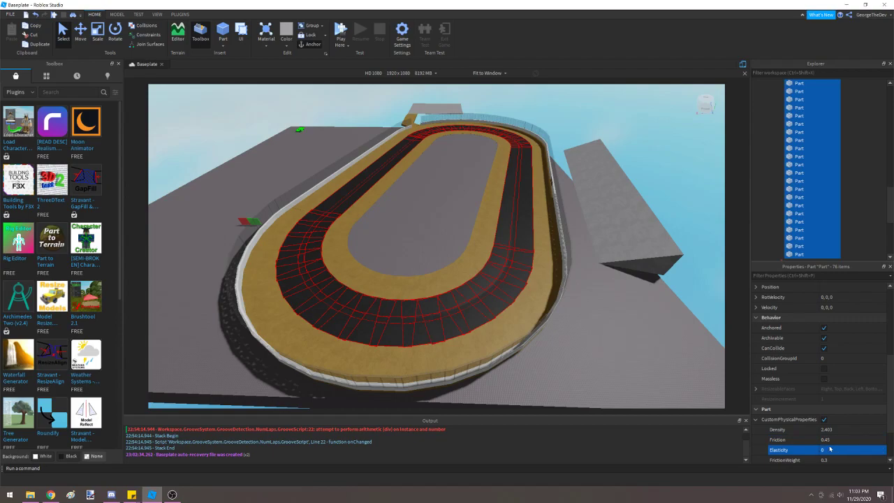
scroll(830, 450, "down", 1)
left_click(832, 429)
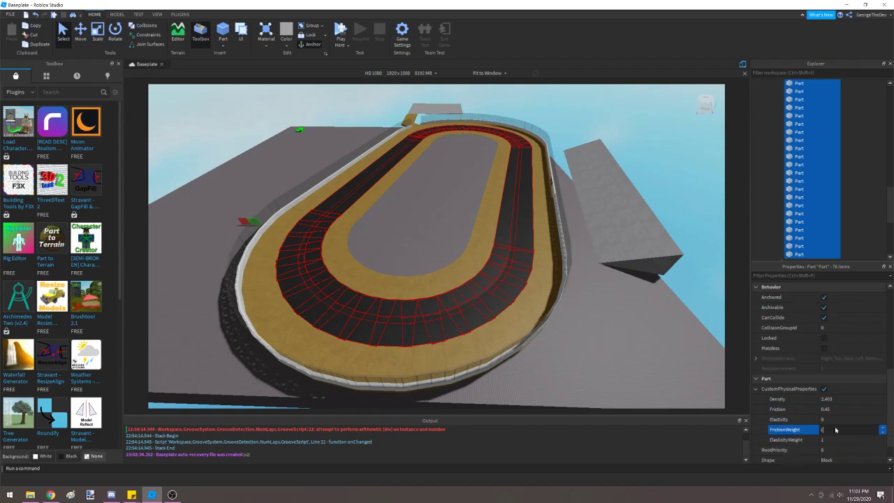
key("Return")
left_click(593, 363)
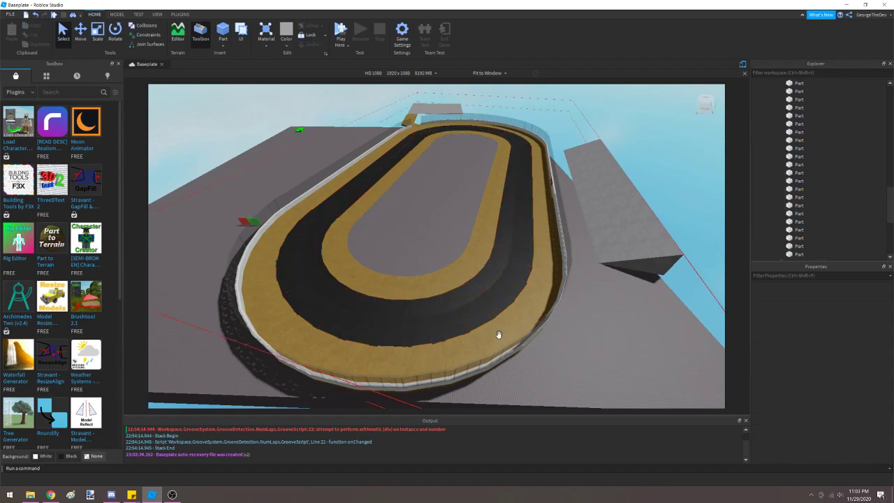
Step: Select all child parts of the two Track models, enable CustomPhysicalProperties and set Friction to 0.45
left_click(498, 334)
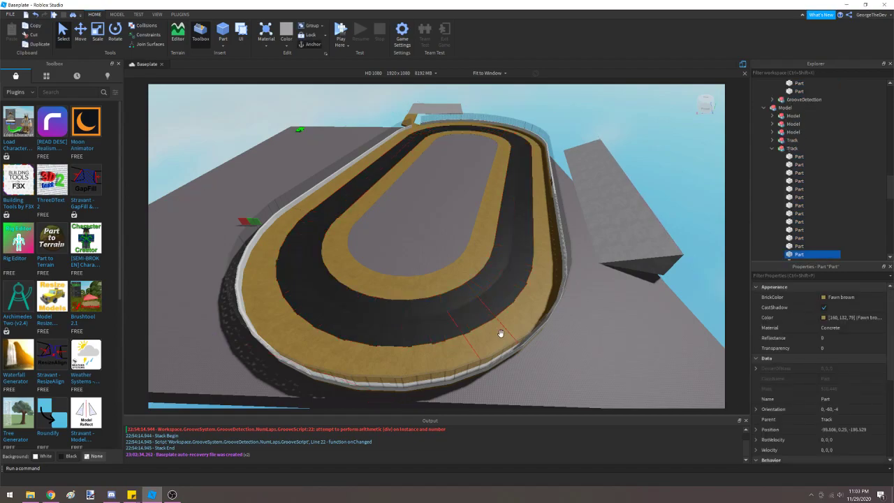
left_click(773, 149)
left_click(783, 142)
left_click(785, 149, "ctrl")
right_click(785, 148)
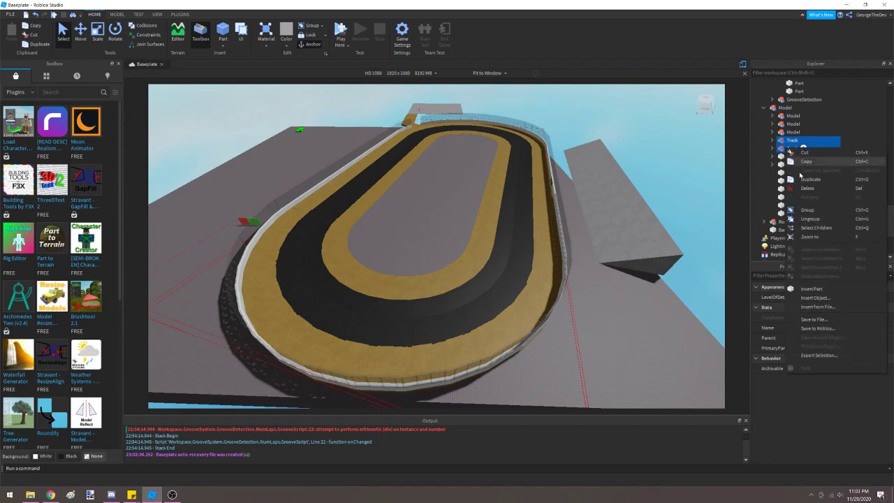
left_click(804, 222)
scroll(810, 366, "down", 5)
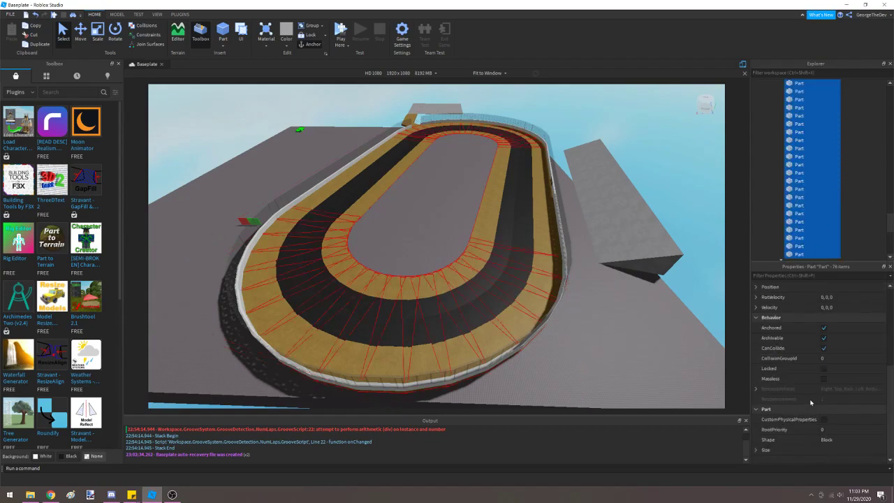
left_click(824, 419)
left_click(848, 442)
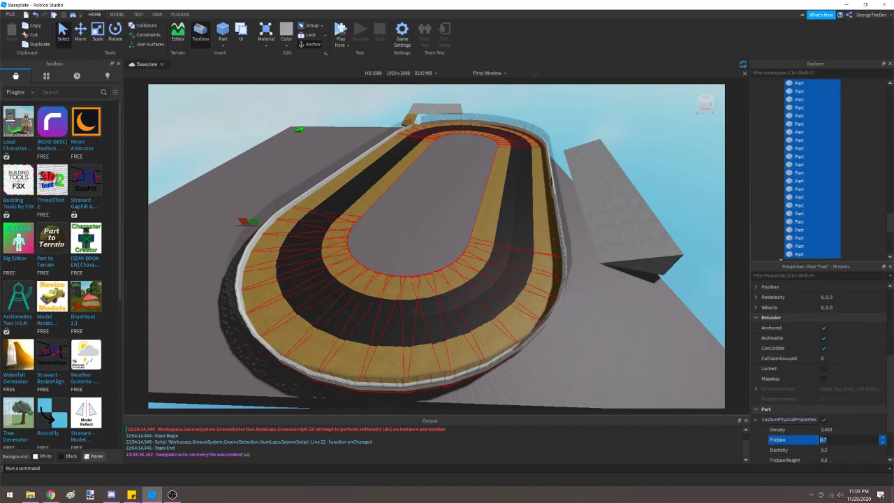
type(".45")
key("Tab")
Step: Set the track parts' Elasticity to 0 and FrictionWeight to 1, and clear the selection
type("0")
key("Tab")
type("1")
key("Return")
scroll(810, 420, "down", 1)
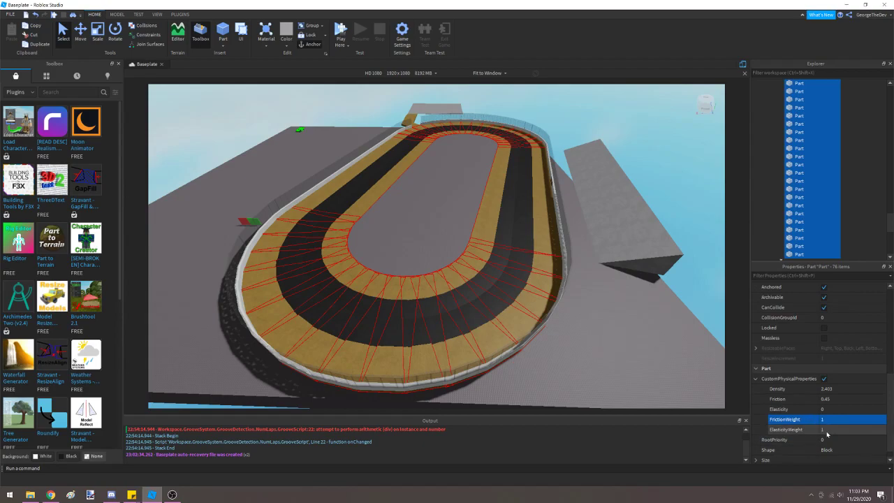
left_click(558, 370)
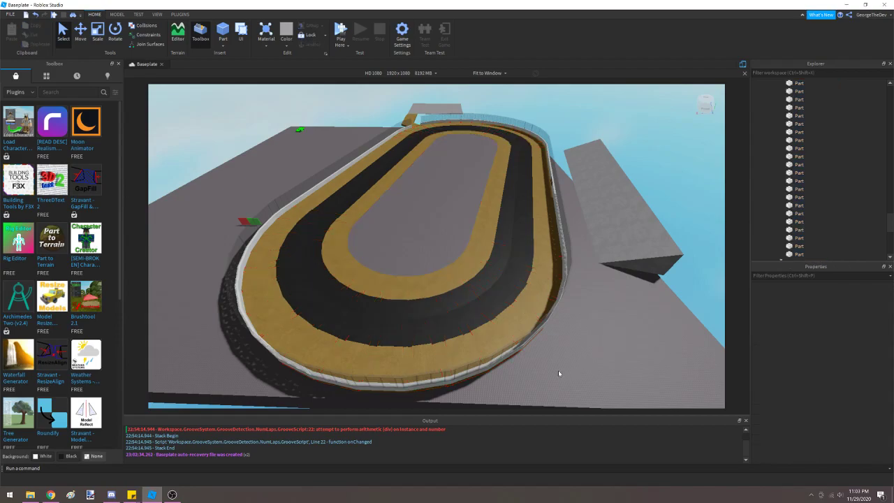
Step: Collapse the track model in the object tree and move the green Finish block onto the inner dirt of one straight
left_click(537, 304)
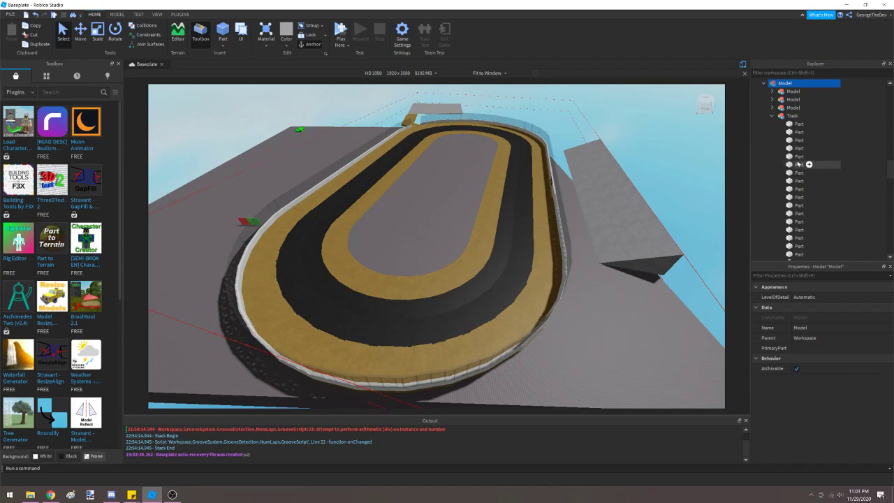
scroll(789, 119, "up", 10)
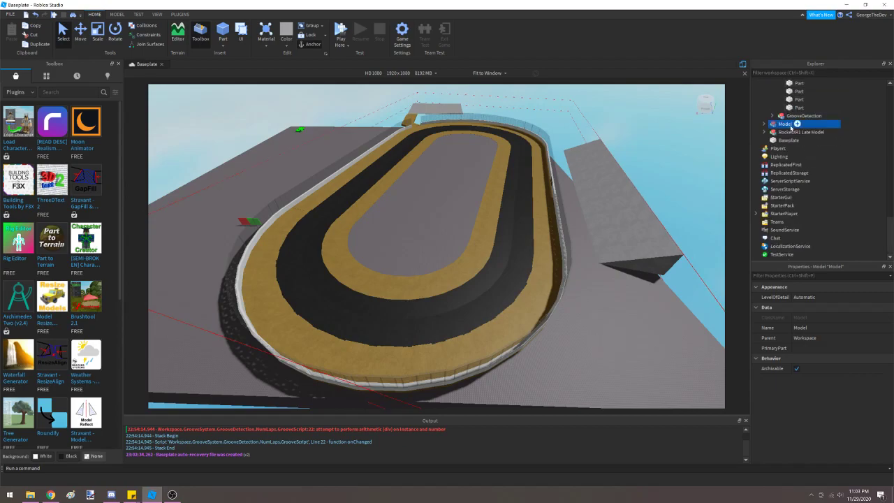
scroll(796, 133, "up", 10)
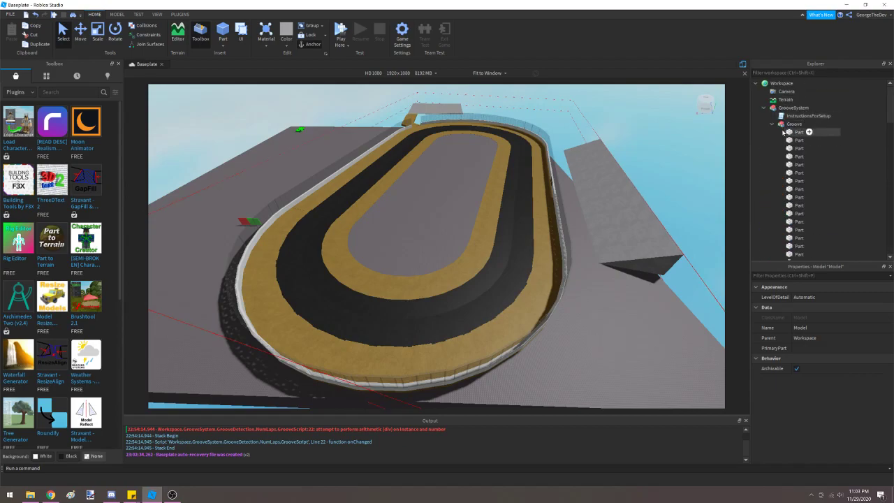
left_click(562, 367)
right_click_drag(460, 374, 459, 368)
key("w")
key("w")
key("s")
key("a")
left_click_drag(255, 377, 466, 207)
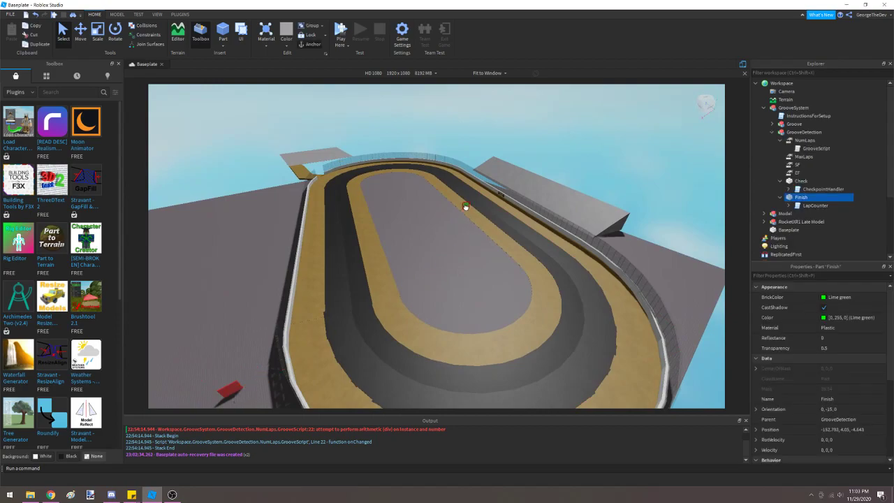
Step: Move the red Check block onto the inner dirt of the straight opposite the Finish block
left_click_drag(236, 385, 368, 223)
key("f")
right_click_drag(367, 224, 371, 232)
scroll(373, 231, "down", 8)
scroll(449, 234, "down", 4)
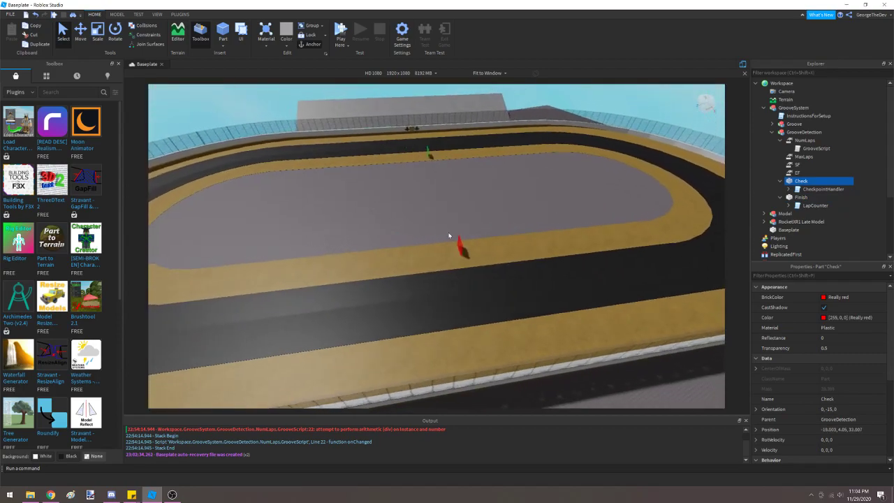
right_click_drag(450, 235, 449, 234)
scroll(449, 234, "down", 4)
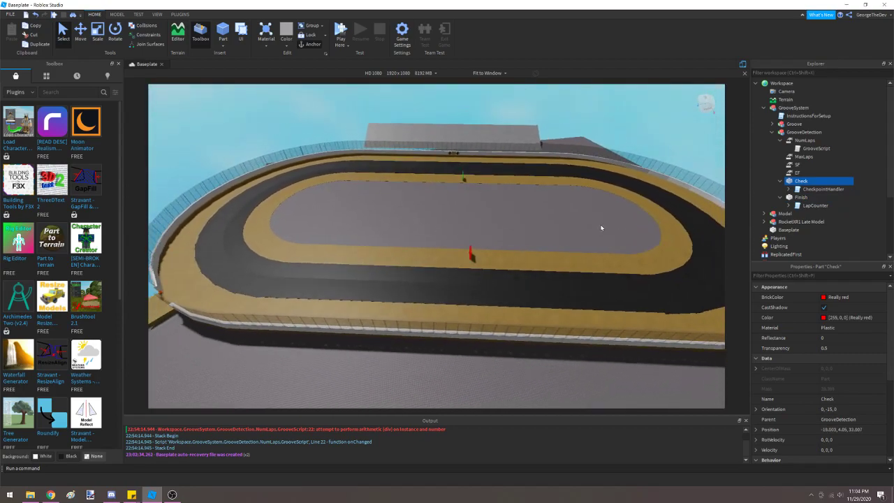
Step: Reposition the Check and Finish blocks at diagonally opposite ends of the two straights, on the inner dirt near the turns
left_click(100, 34)
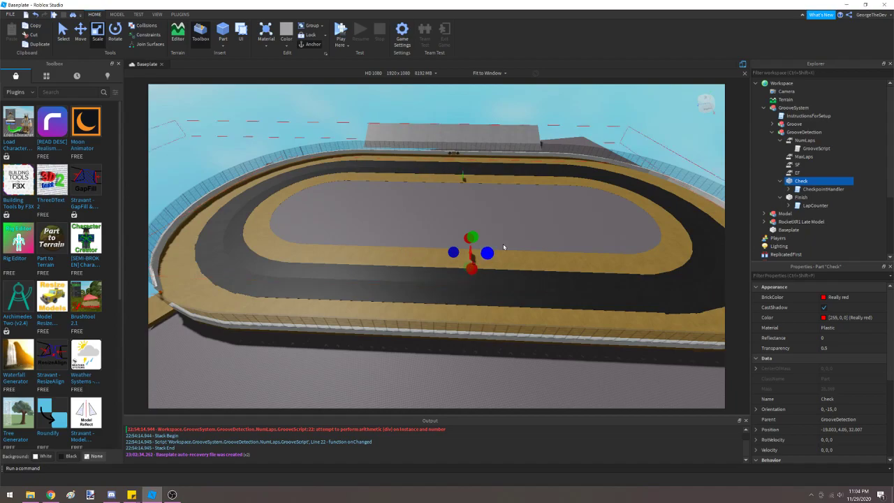
left_click(477, 222)
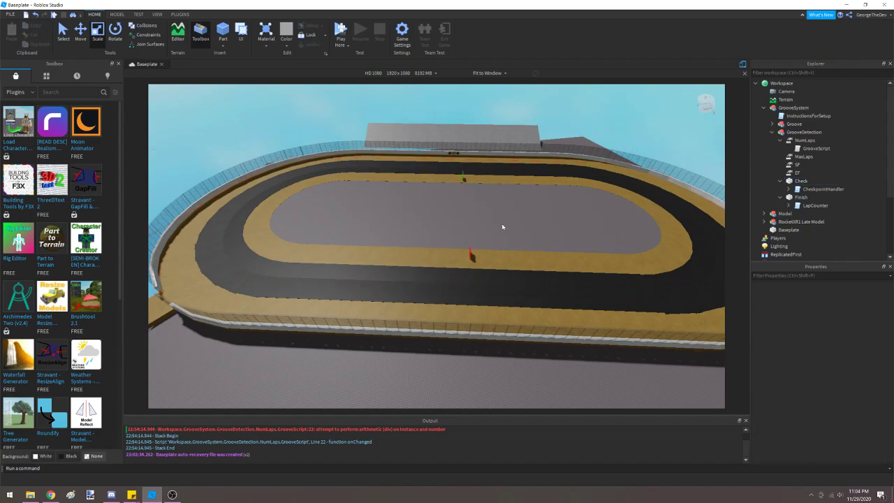
left_click_drag(470, 258, 632, 266)
left_click(462, 176)
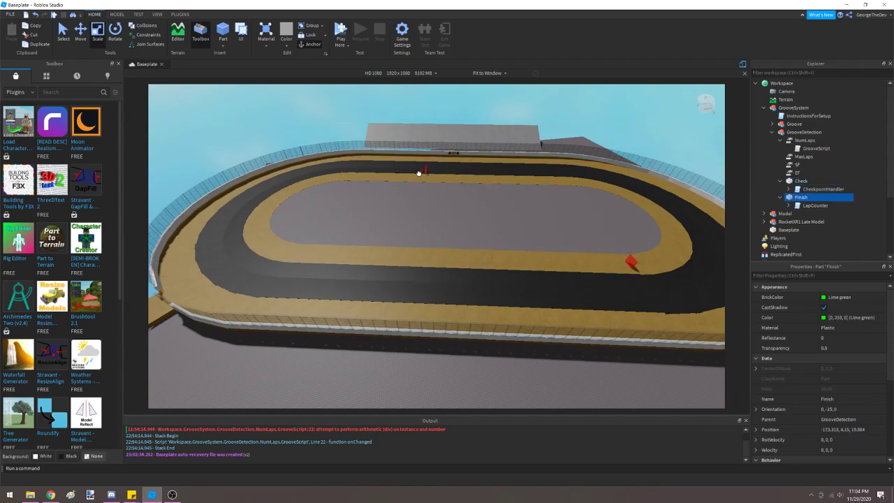
left_click_drag(354, 178, 355, 179)
Step: Scale the Finish block so it spans the full track width from infield to outer wall and stands taller and thicker
key("f")
right_click_drag(365, 197, 370, 202)
scroll(371, 203, "down", 4)
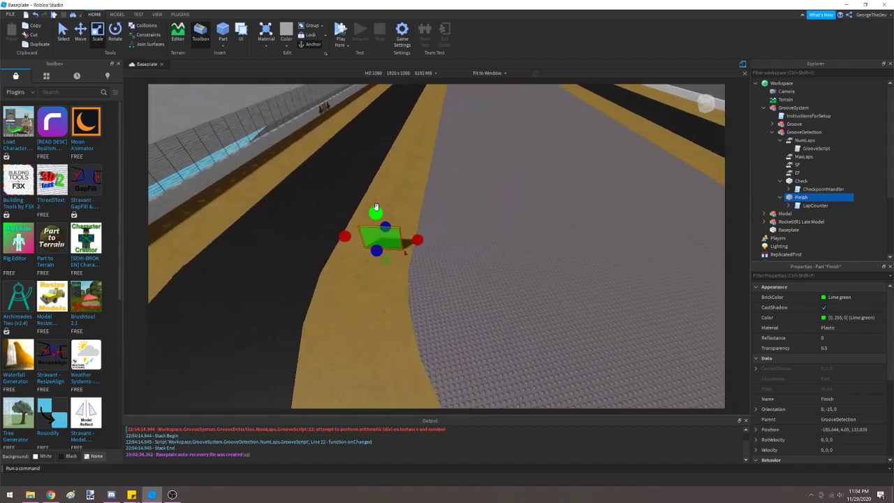
scroll(457, 244, "down", 8)
scroll(429, 242, "down", 1)
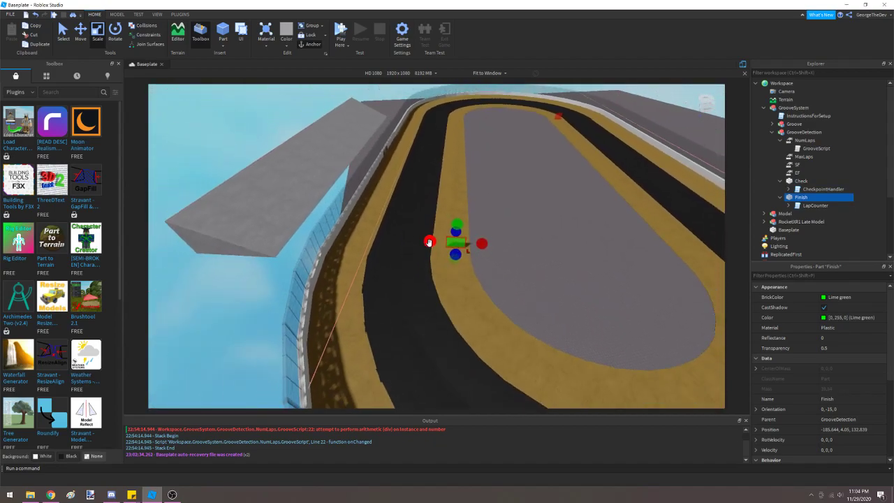
left_click_drag(429, 242, 311, 240)
left_click_drag(392, 222, 385, 175)
left_click_drag(483, 221, 508, 225)
left_click_drag(405, 254, 404, 263)
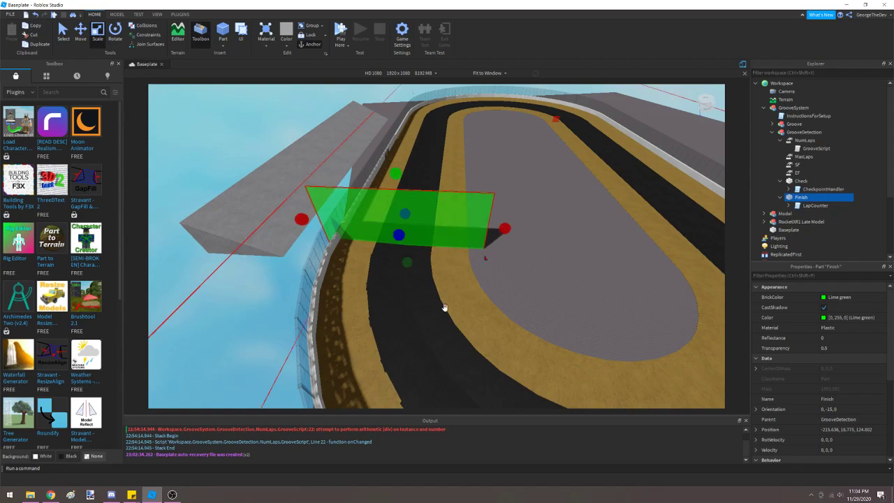
Step: Scale the Check block across the full track width, make it taller, and clear the selection
left_click(555, 119)
left_click_drag(532, 120, 631, 124)
right_click_drag(592, 111, 591, 111)
left_click_drag(584, 110, 583, 89)
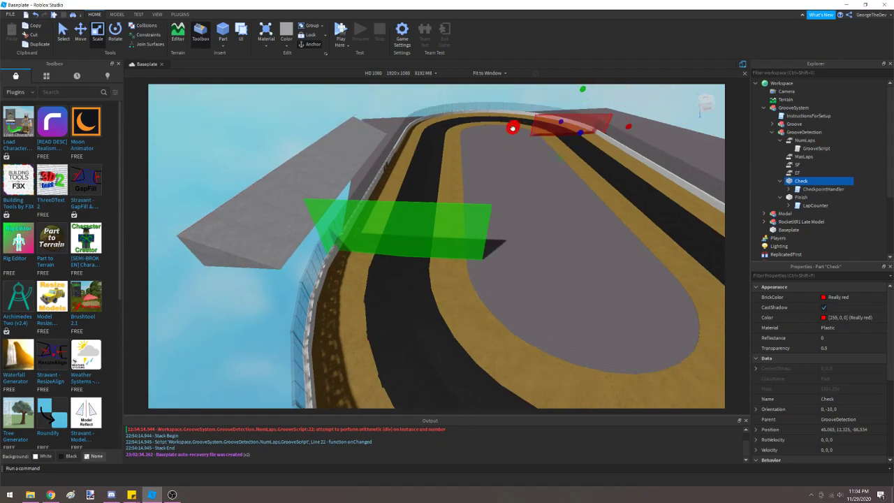
left_click(512, 233)
Step: Collapse the Check, Finish, NumLaps and GrooveDetection entries and open the InstructionsForSetup script
right_click_drag(512, 234, 513, 234)
scroll(513, 233, "down", 3)
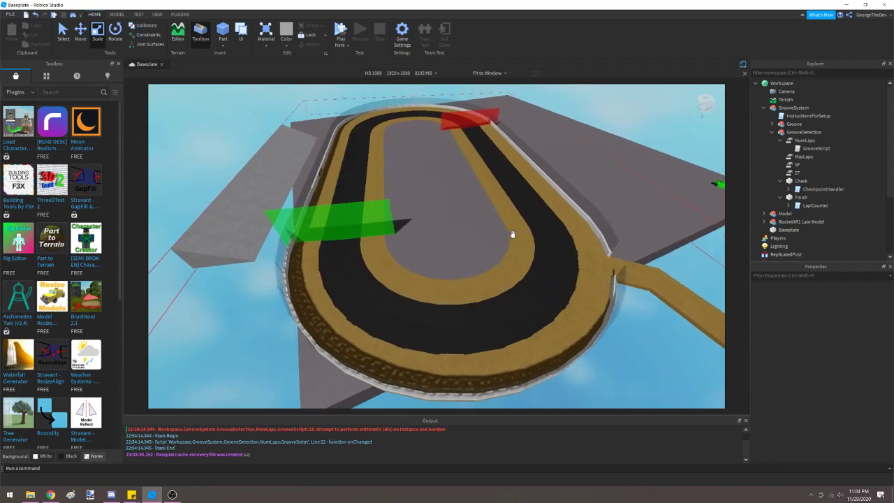
key("d")
key("w")
left_click(781, 198)
left_click(780, 182)
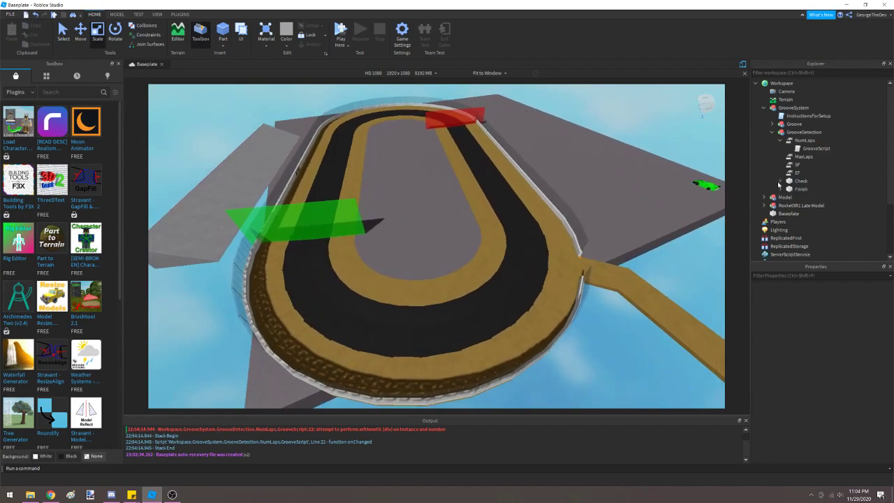
left_click(780, 140)
left_click(772, 132)
double_click(800, 116)
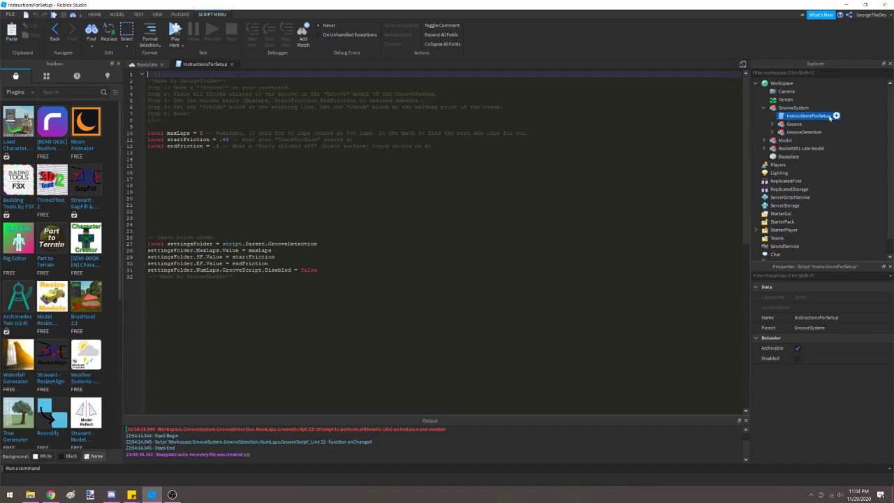
Step: Examine the five setup steps in the script's header comment and the maxLaps setting
left_click_drag(180, 88, 161, 119)
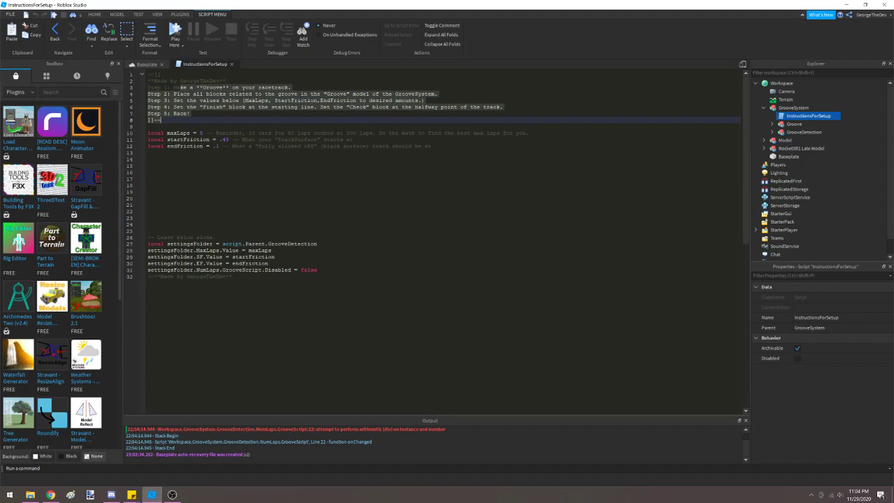
left_click(179, 133)
double_click(178, 132)
double_click(201, 133)
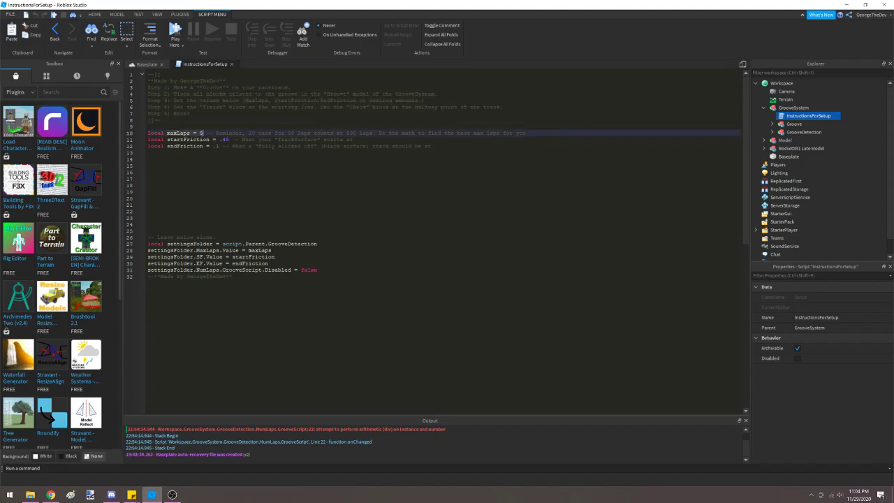
Step: Set maxLaps to 500 and examine its lap-count comment and the startFriction and endFriction settings
left_click(203, 132)
double_click(257, 133)
double_click(298, 133)
double_click(358, 133)
left_click_drag(249, 133, 369, 133)
left_click(435, 146)
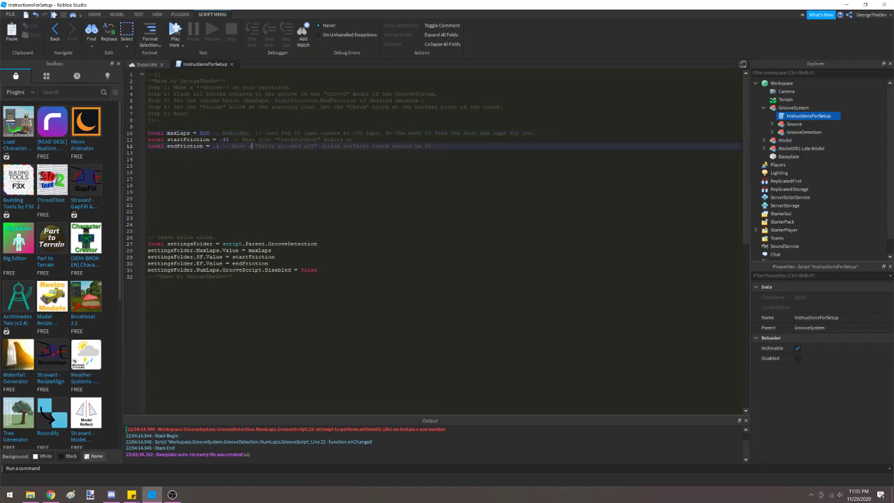
key("Up")
key("ctrl+shift+Left")
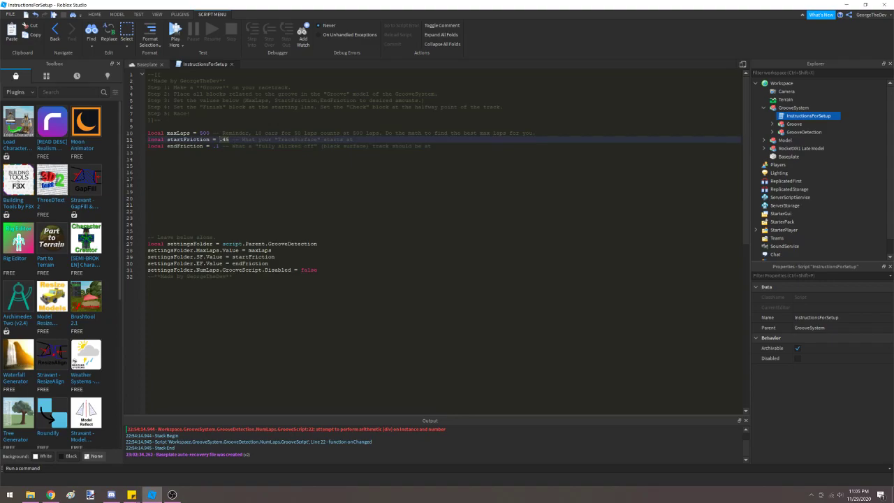
key("Down")
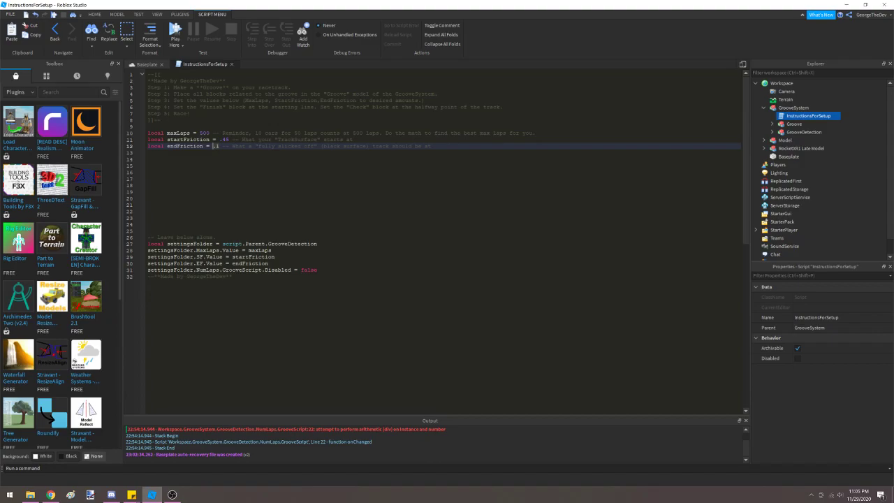
Step: Set maxLaps to 5 in the InstructionsForSetup script and close the script
left_click(211, 132)
key("BackSpace")
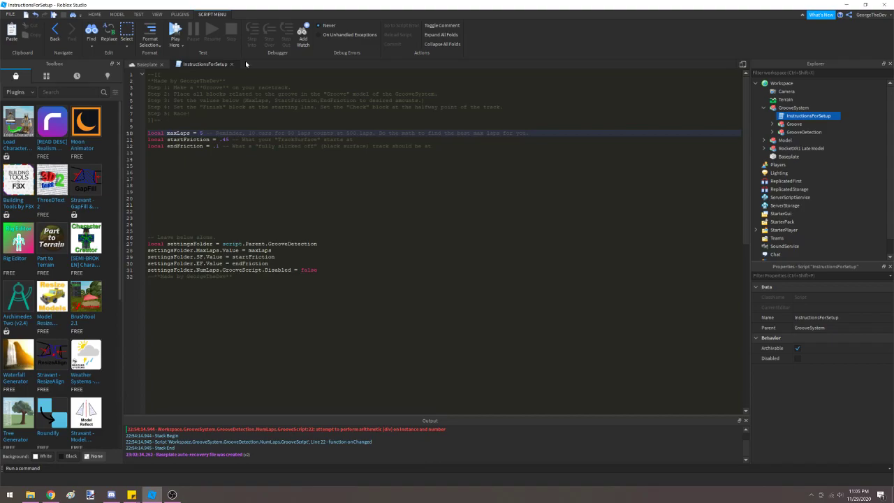
left_click(232, 65)
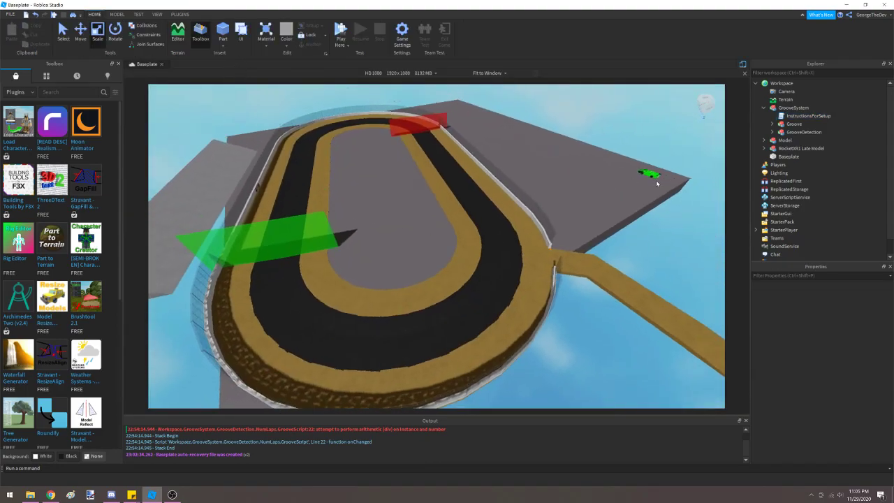
Step: Move the green RocketXR1 Late Model car onto the inner dirt of the straight facing the Check block, and clear the selection
left_click_drag(654, 174, 452, 205)
key("f")
left_click(309, 234)
right_click_drag(310, 233, 310, 217)
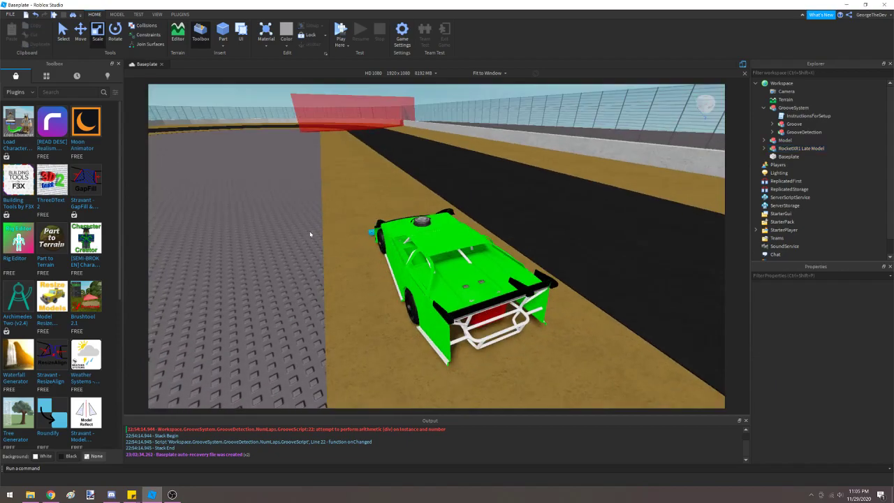
scroll(309, 233, "up", 2)
key("a")
Step: Start a playtest and drive the green late model car counterclockwise around the dirt oval for several laps to wear in the groove
left_click(138, 15)
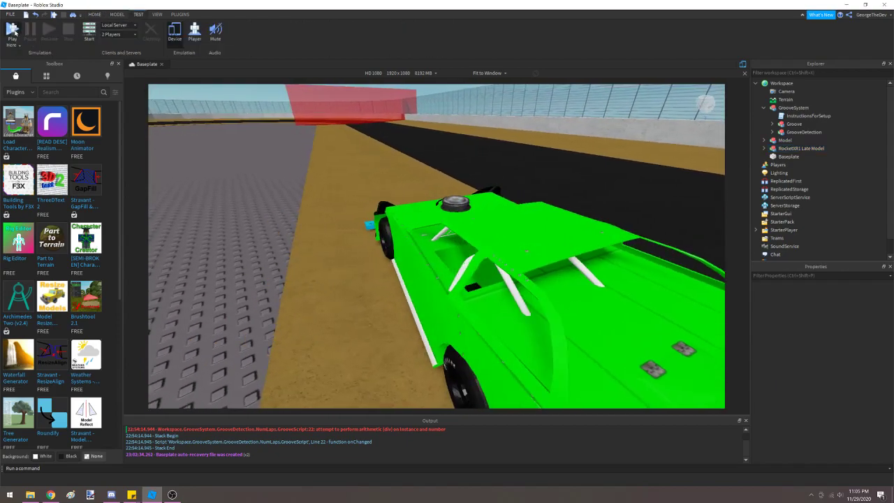
left_click(13, 30)
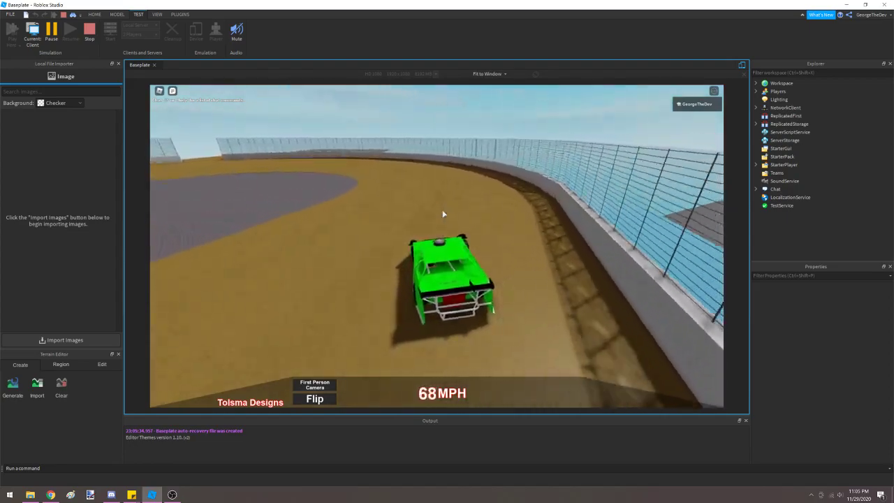
key("a")
key("a")
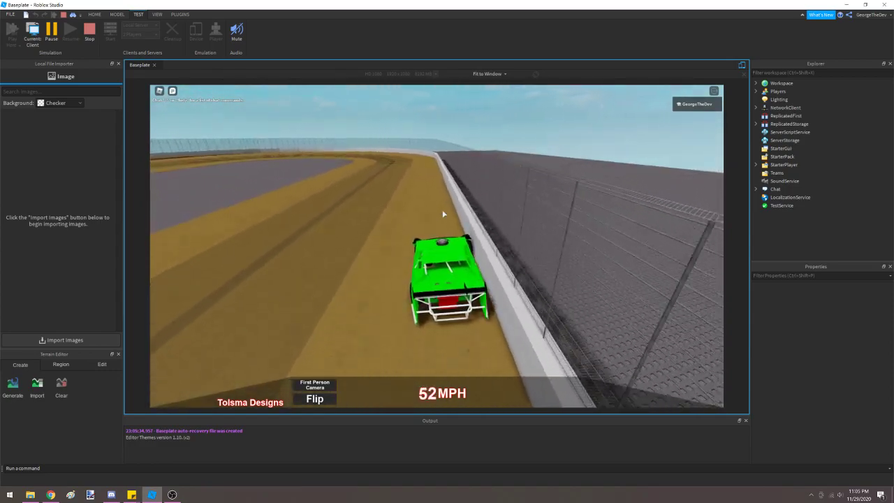
key("a")
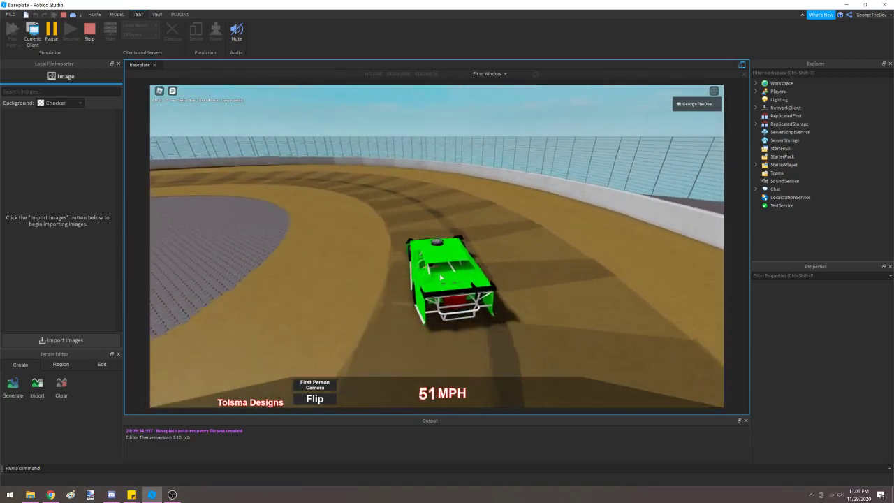
key("a")
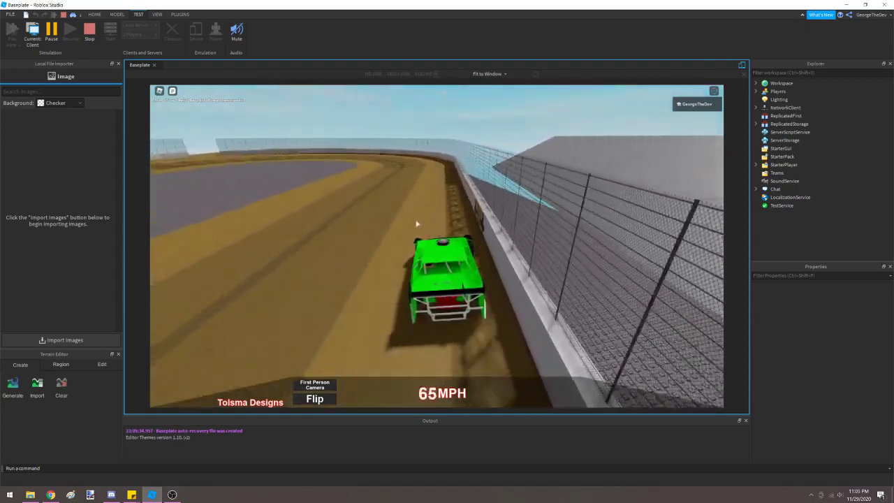
key("a")
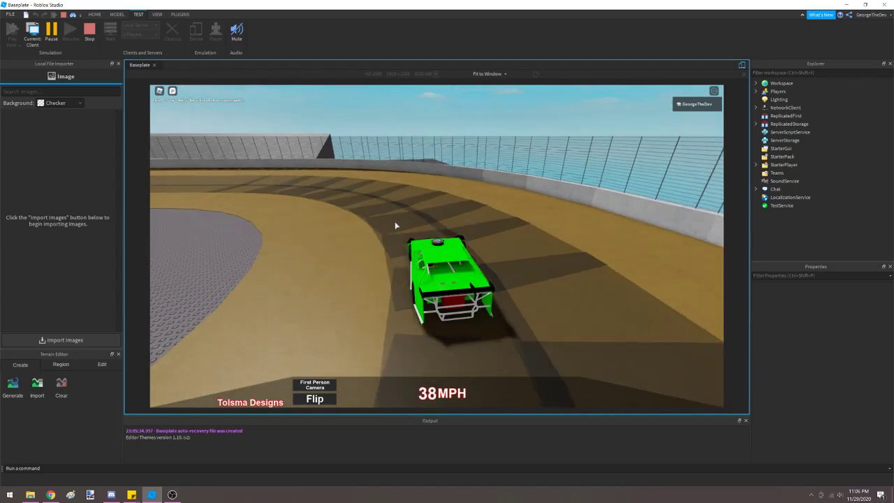
key("a")
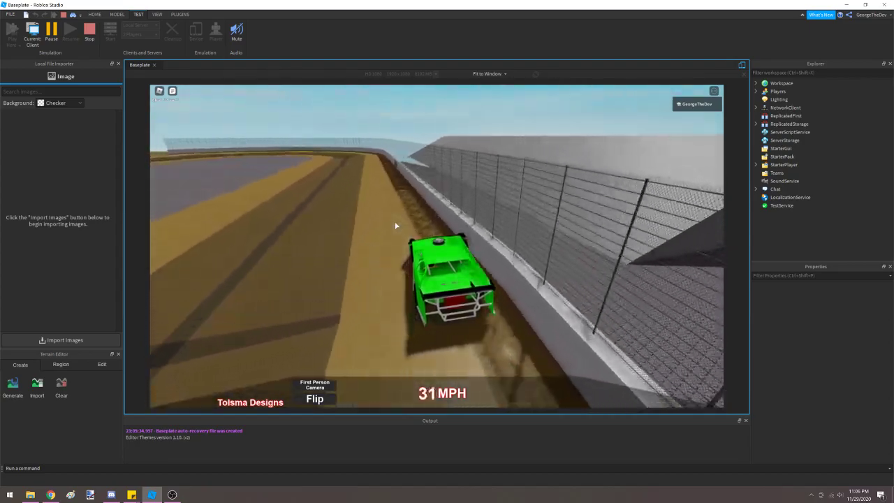
key("a")
key("s")
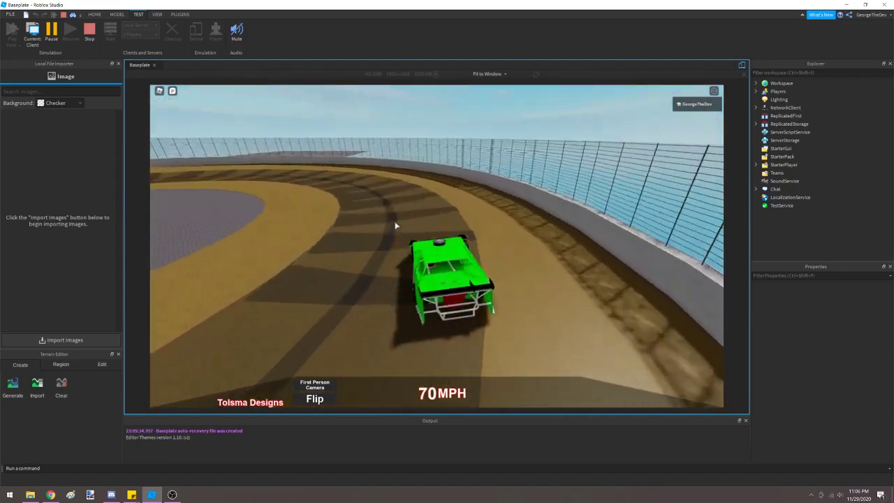
key("w")
key("a")
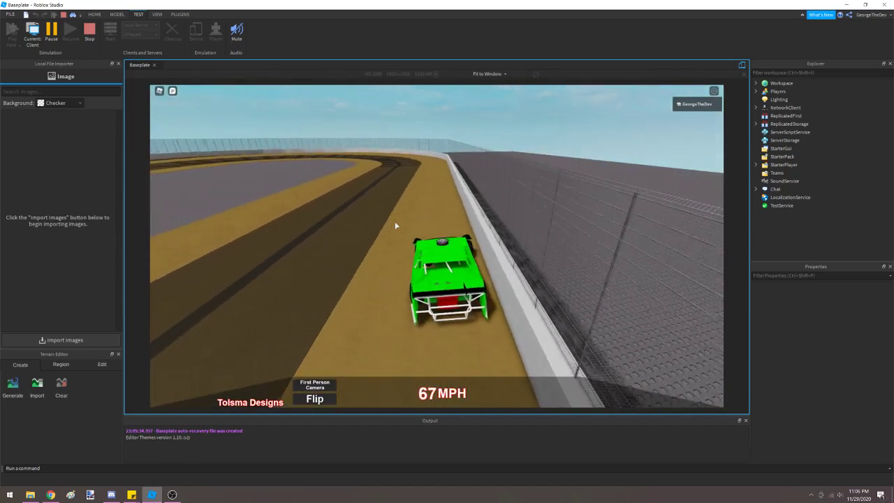
key("a")
key("s")
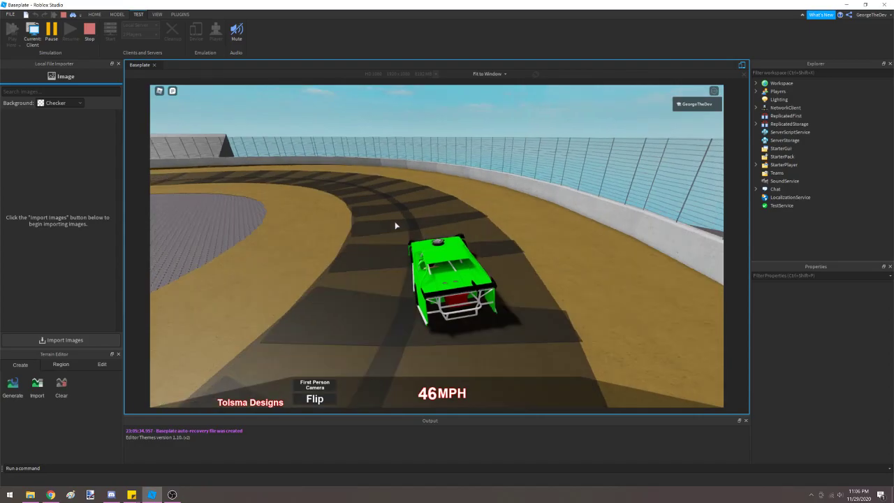
key("a")
key("s")
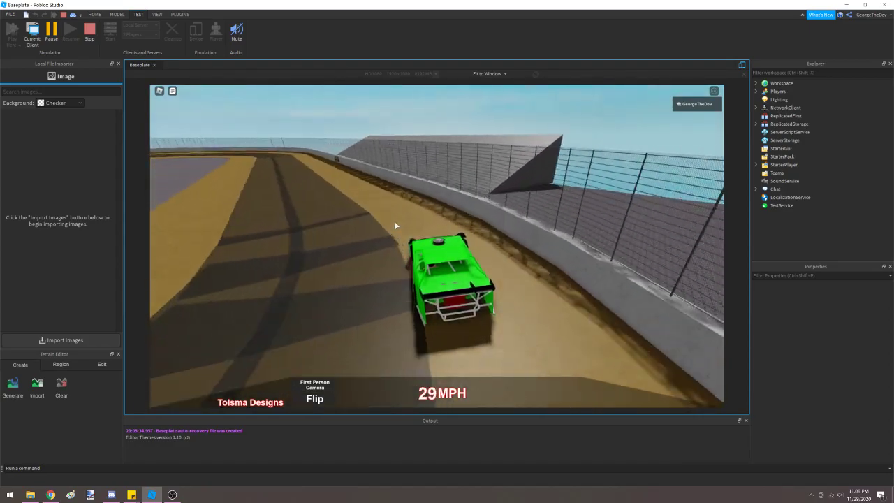
key("w")
key("w")
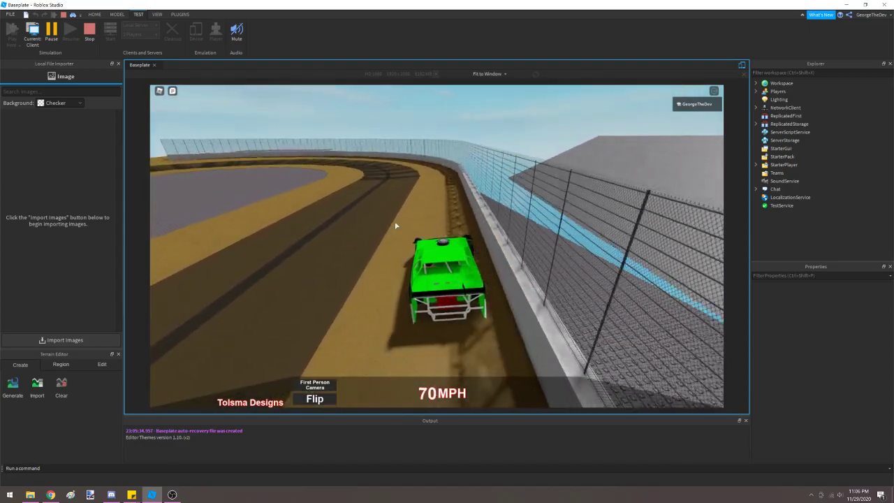
key("a")
key("a")
key("s")
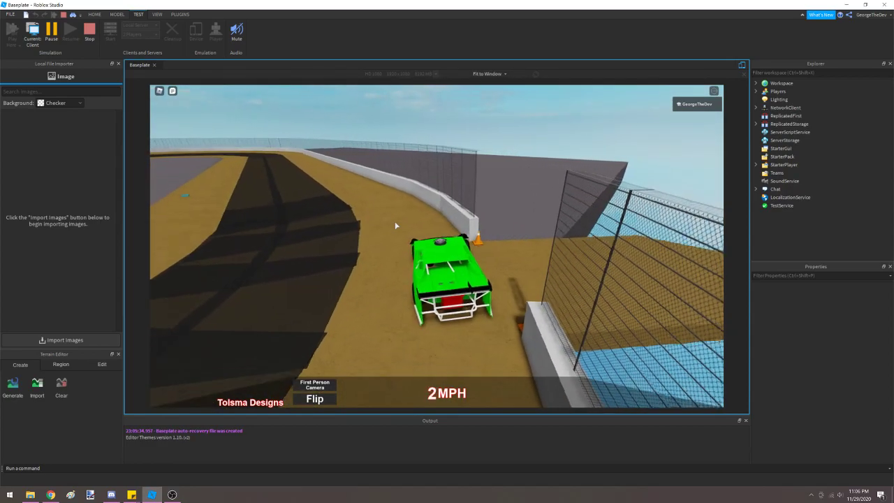
Step: Drive more slowly along the darkening groove through the turns and straights, viewing the car and track surface from raised angles
right_click_drag(403, 240, 399, 158)
key("w")
key("w")
key("a")
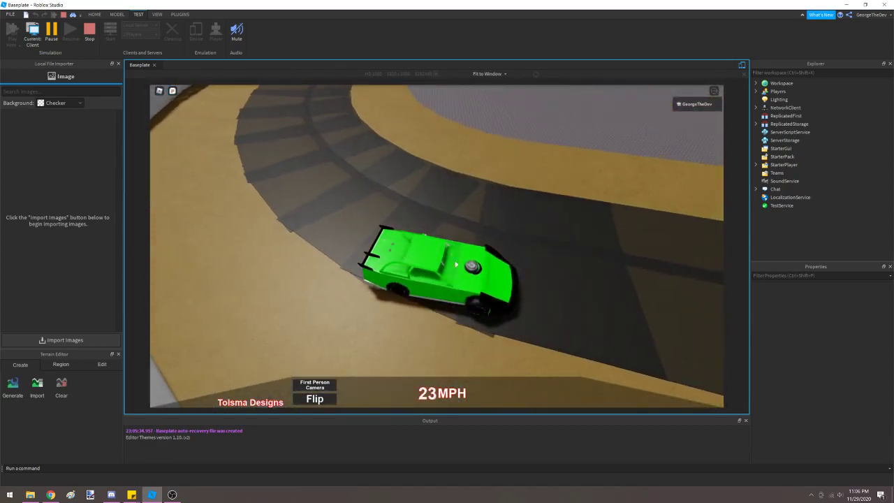
key("w")
right_click_drag(291, 219, 290, 218)
key("a")
key("a")
right_click_drag(473, 284, 473, 284)
key("w")
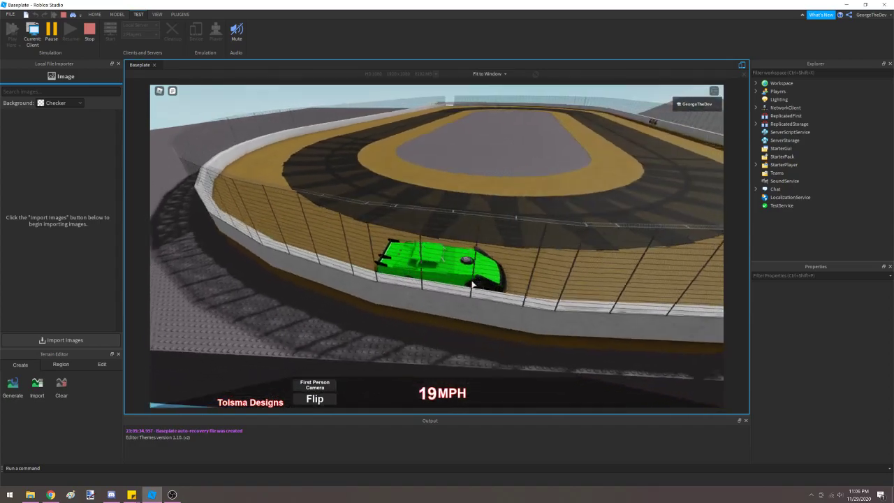
key("a")
key("a")
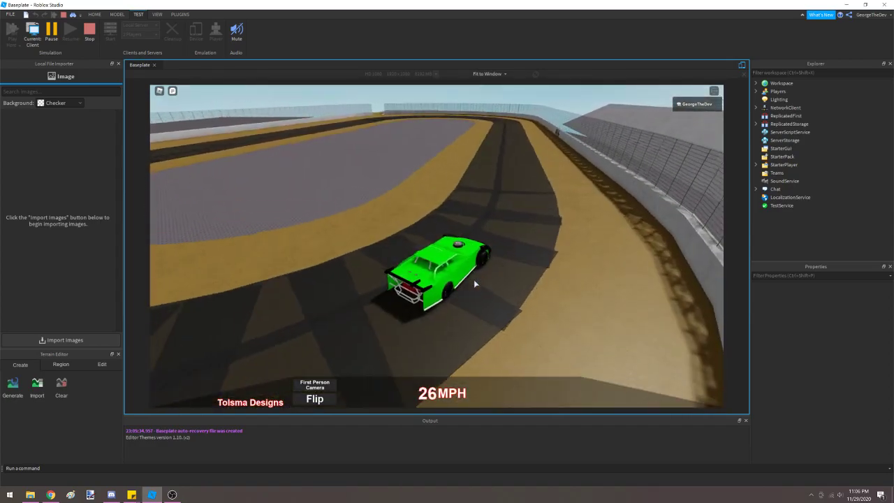
key("w")
key("w")
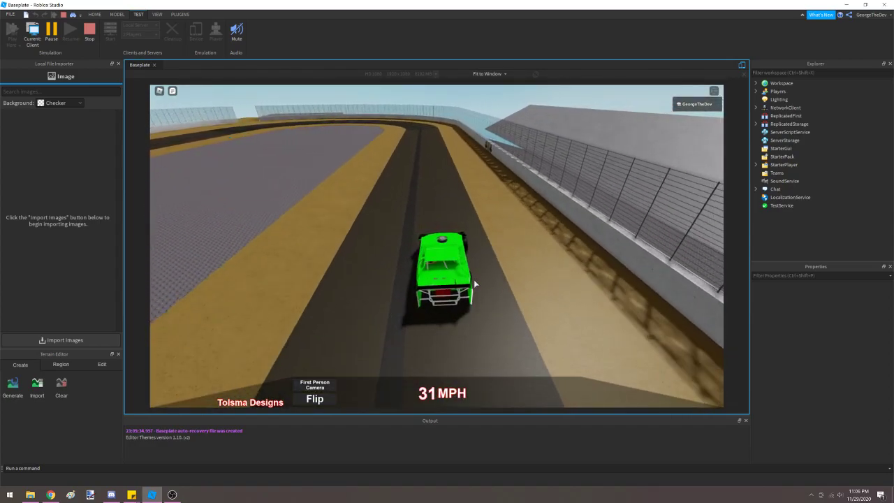
key("a")
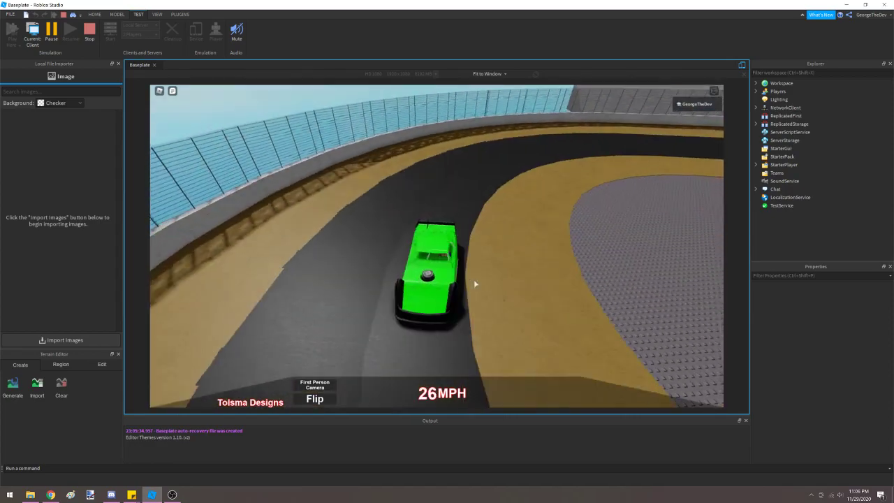
key("w")
right_click_drag(476, 284, 477, 284)
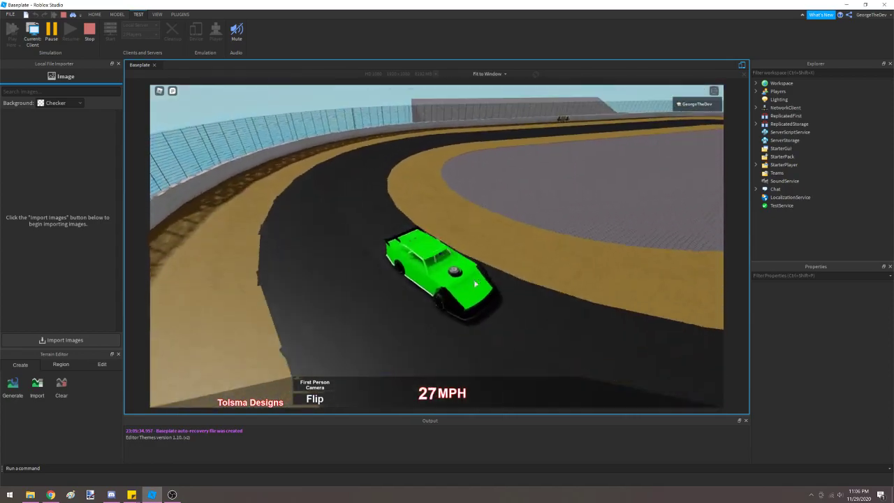
right_click_drag(411, 305, 410, 301)
Step: Stop the car on the straight and examine the Friction value in the custom physical properties of the Groove part beneath it
key("s")
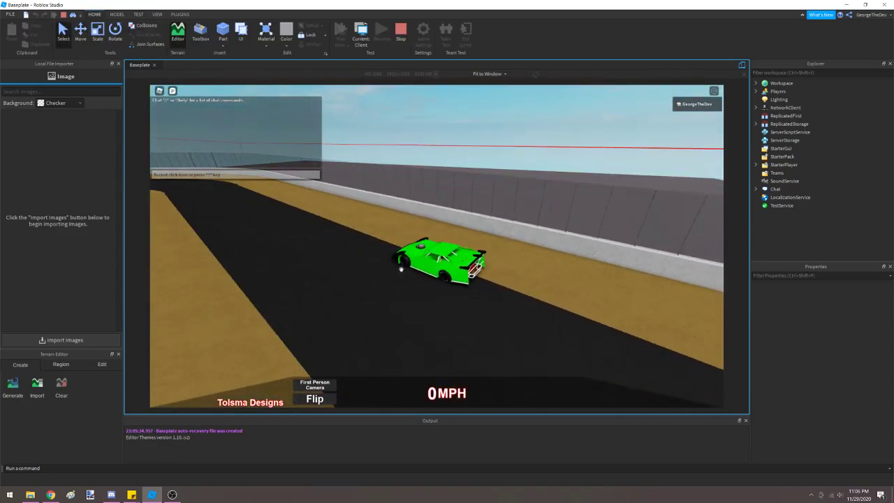
right_click_drag(370, 256, 426, 281)
left_click(412, 289)
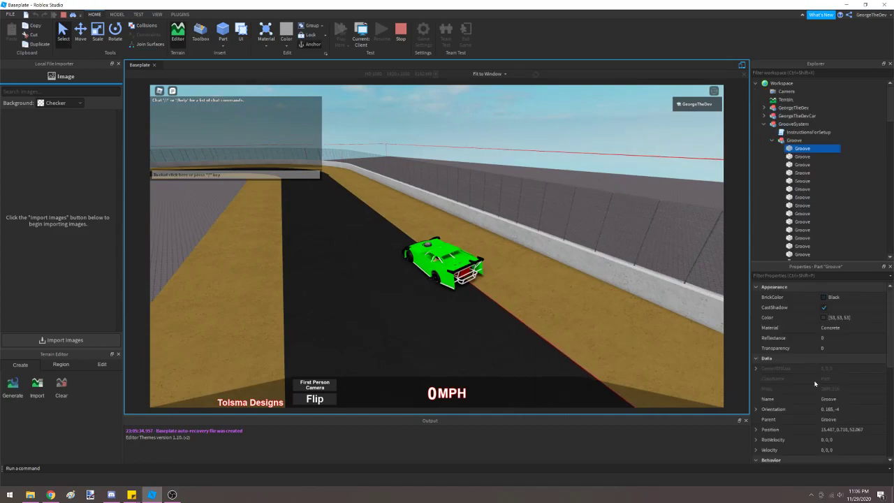
scroll(816, 383, "down", 3)
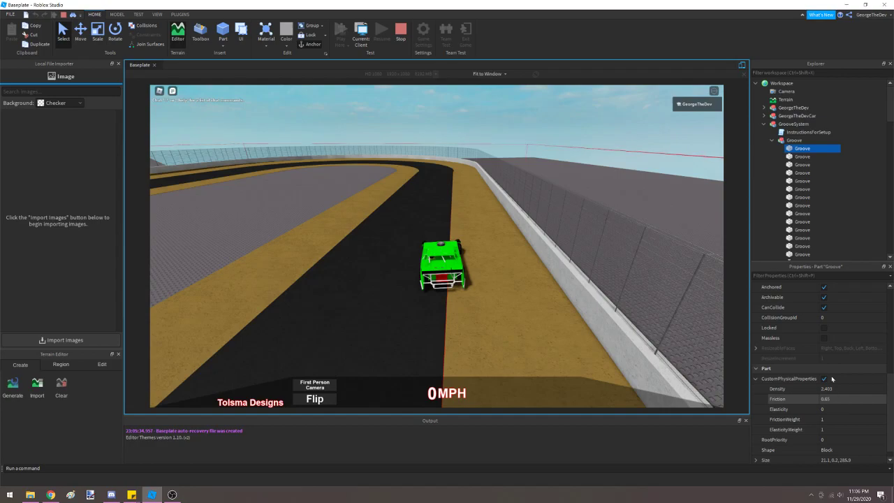
left_click(772, 141)
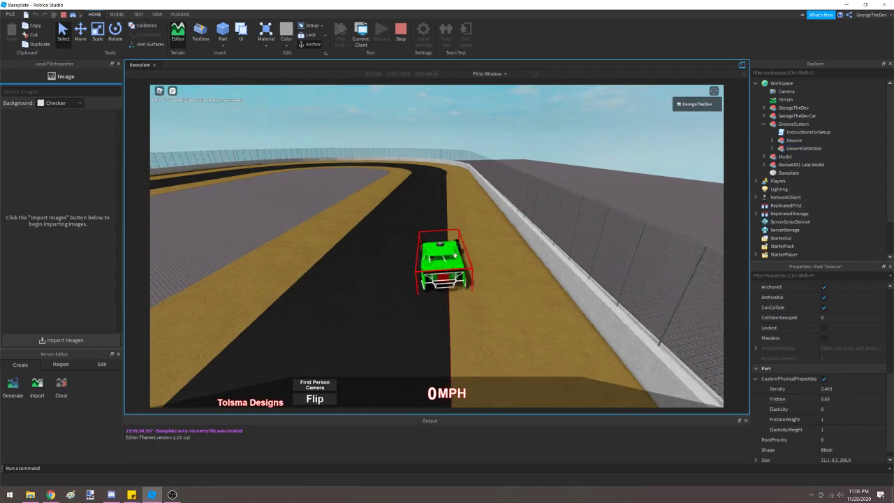
Step: Drive on along the fully darkened groove, end the playtest, and view the whole oval with its Check and Finish blocks from above
right_click_drag(455, 255, 455, 256)
key("w")
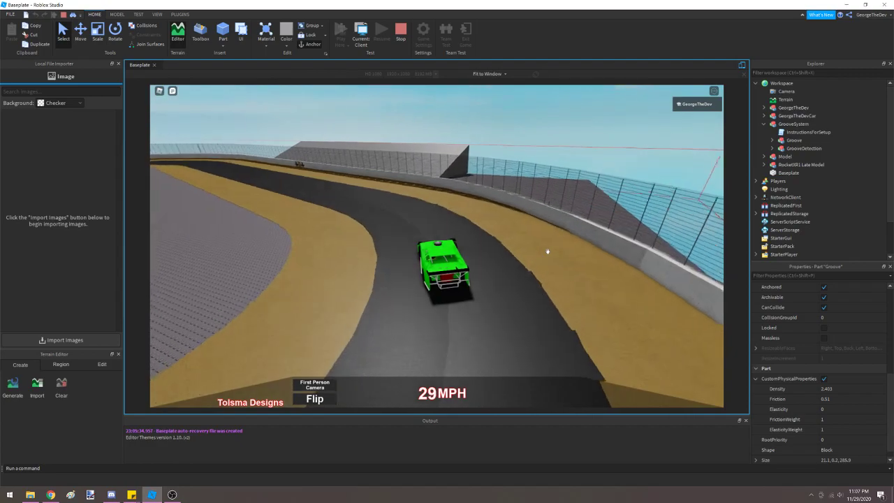
left_click(400, 31)
key("s")
right_click_drag(483, 263, 483, 262)
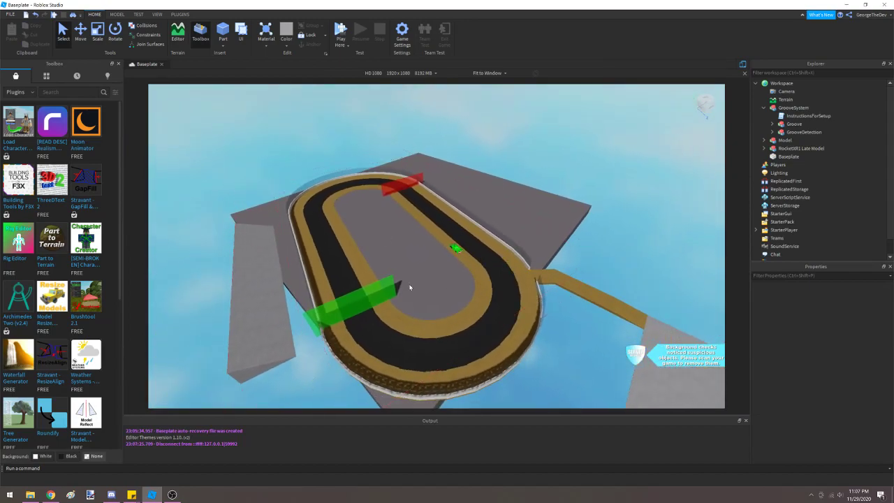